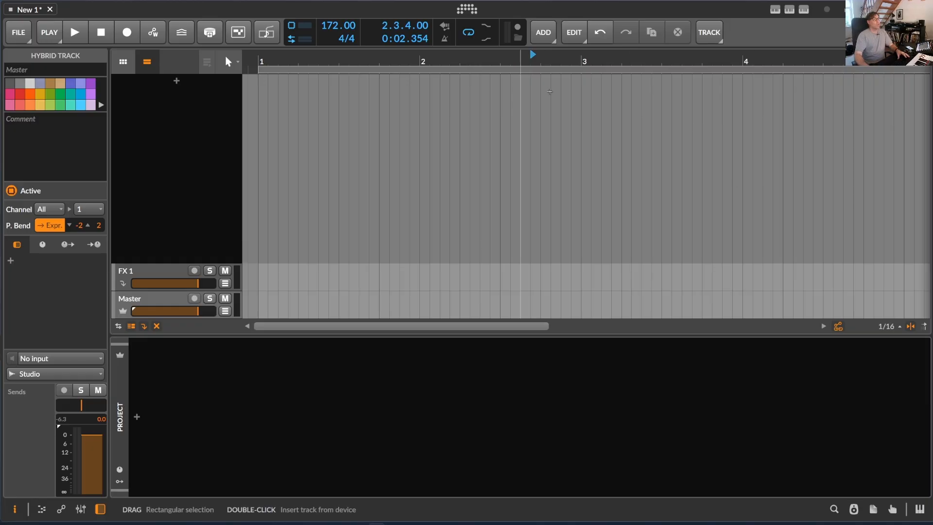
# Enable the first MusicalContinuator script in the controller settings and close the settings
pyautogui.click(467, 10)
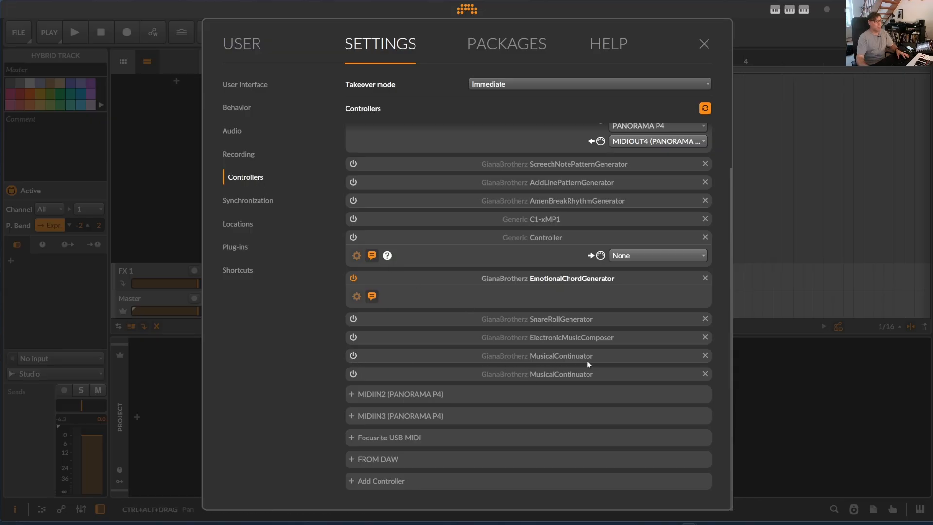
pyautogui.click(354, 356)
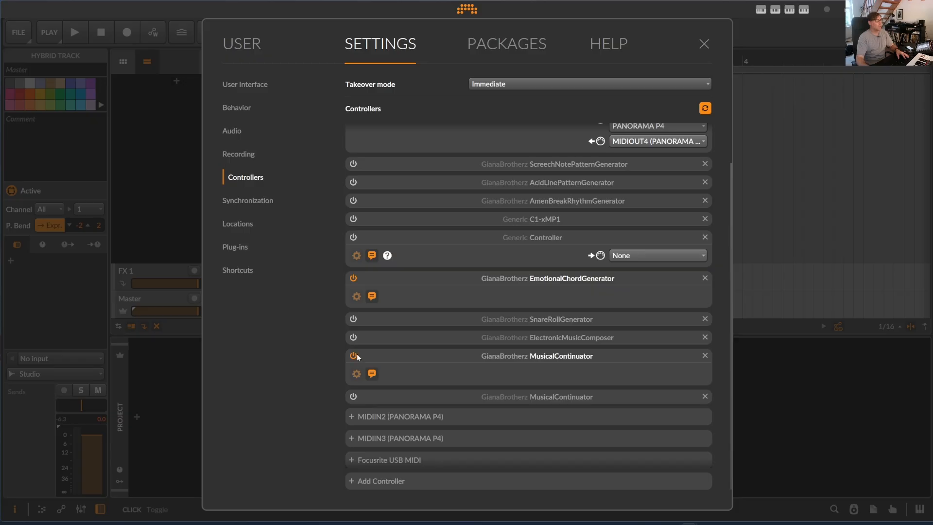
pyautogui.click(704, 44)
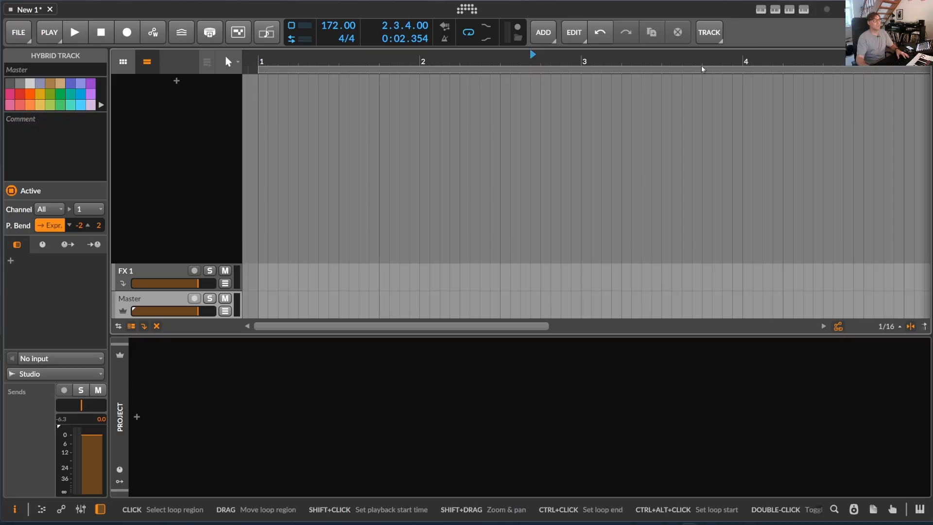
# View the MusicalContinuator and EmotionalChordGenerator controller options
pyautogui.click(805, 10)
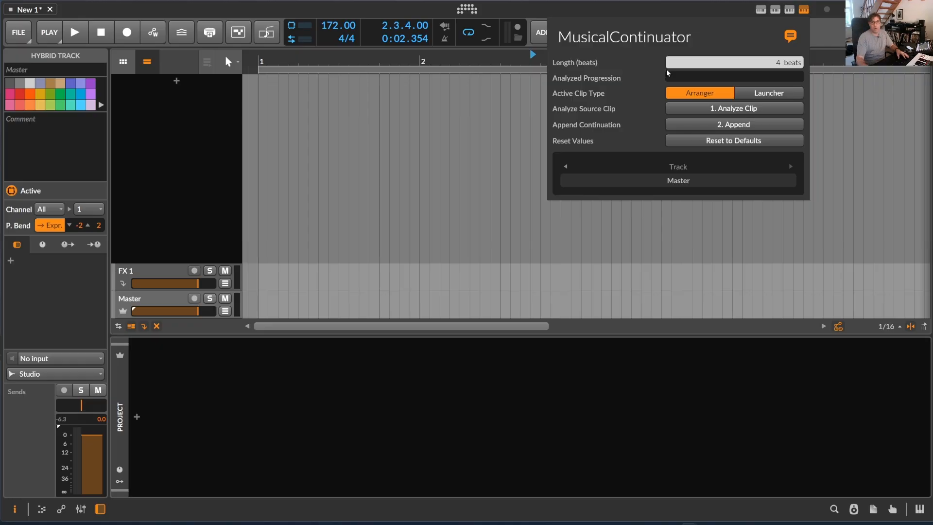
pyautogui.click(790, 10)
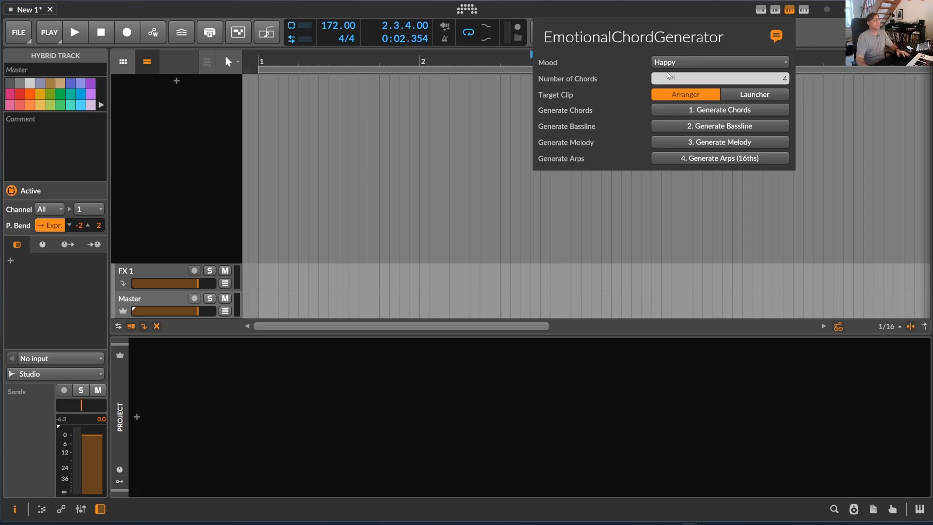
pyautogui.click(239, 68)
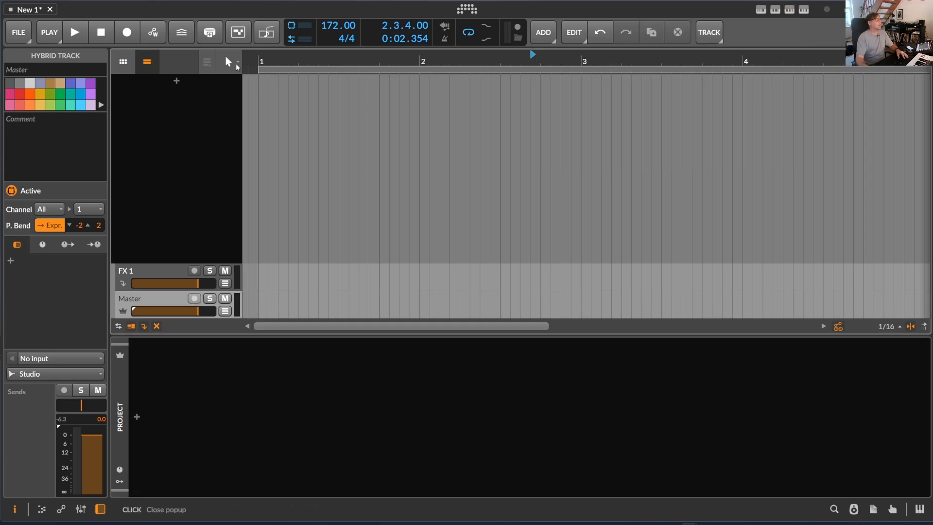
# Add a Polymer track with its low-pass cutoff at 1.83 kHz and draw a clip about one bar long starting at bar 1
pyautogui.click(233, 67)
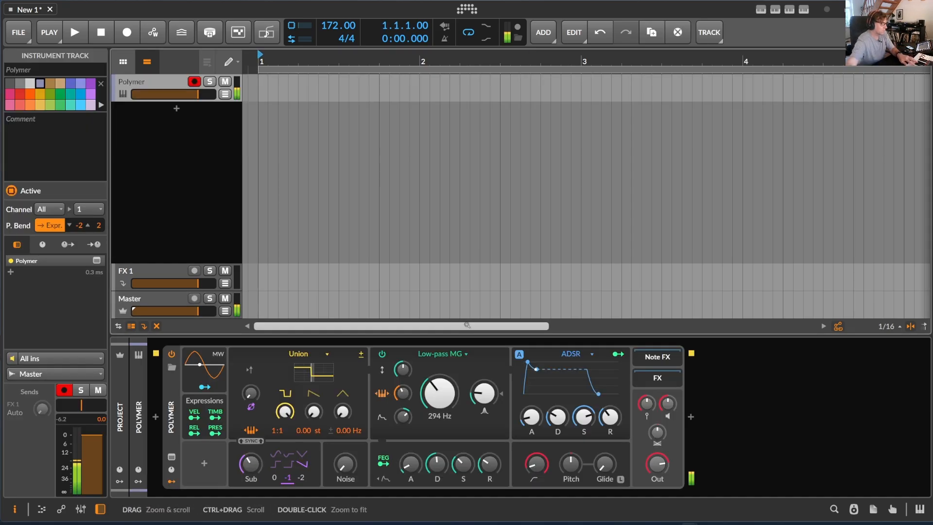
pyautogui.moveTo(438, 393)
pyautogui.mouseDown()
pyautogui.moveTo(440, 379)
pyautogui.moveTo(441, 396)
pyautogui.mouseUp()
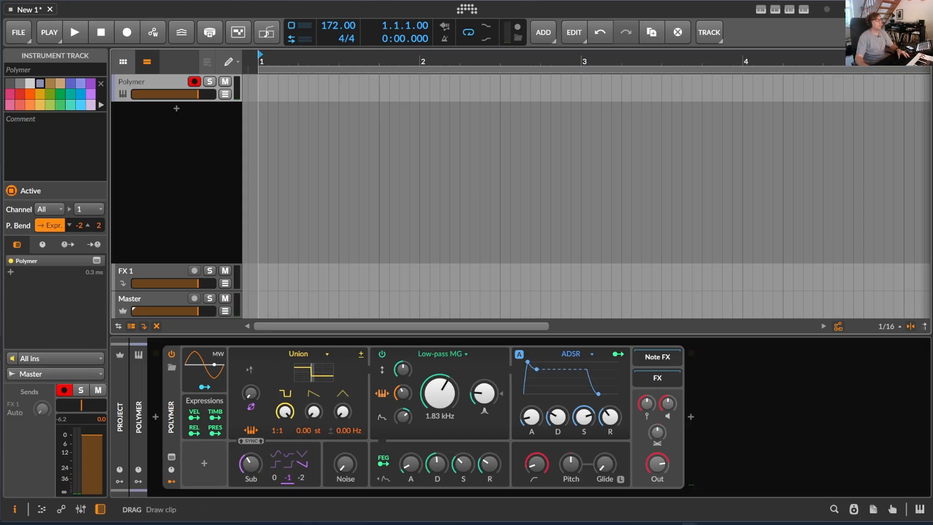
pyautogui.moveTo(260, 88); pyautogui.dragTo(428, 87)
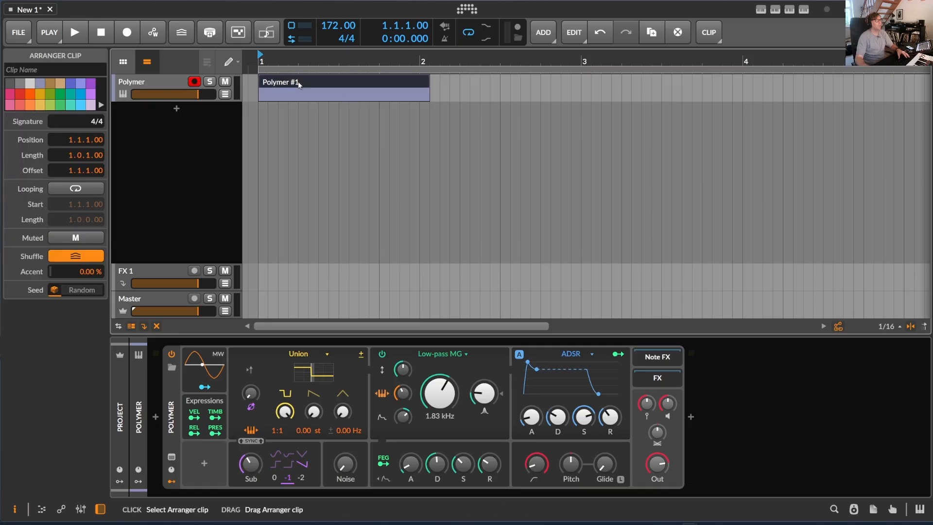
# Generate a four-chord Happy progression into the Polymer arranger clip with EmotionalChordGenerator
pyautogui.click(790, 10)
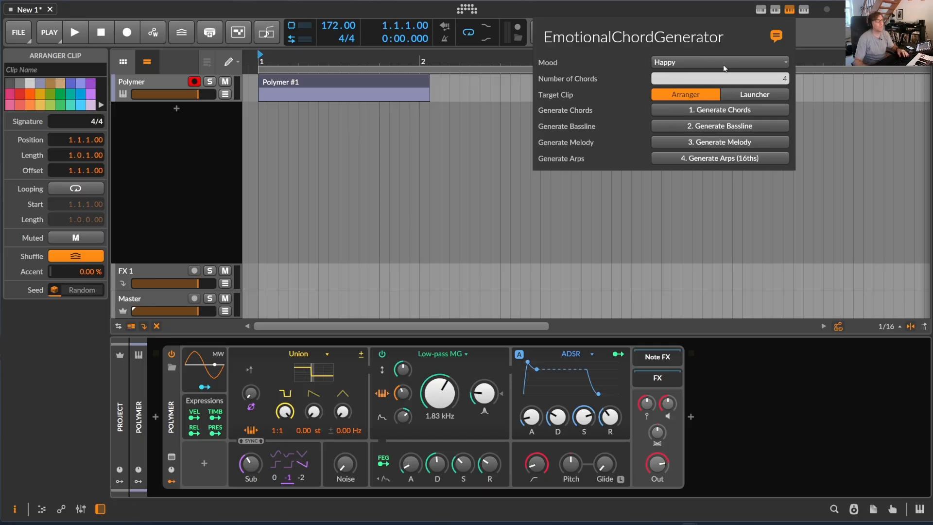
pyautogui.click(717, 110)
pyautogui.click(449, 65)
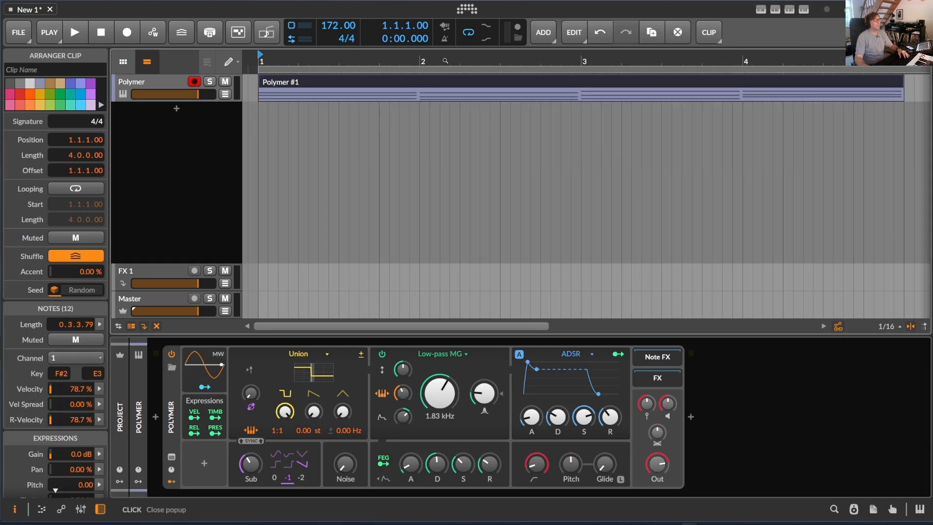
# Generate a bassline, a melody and 16th-note arps into the same clip with EmotionalChordGenerator
pyautogui.moveTo(448, 62); pyautogui.dragTo(329, 62)
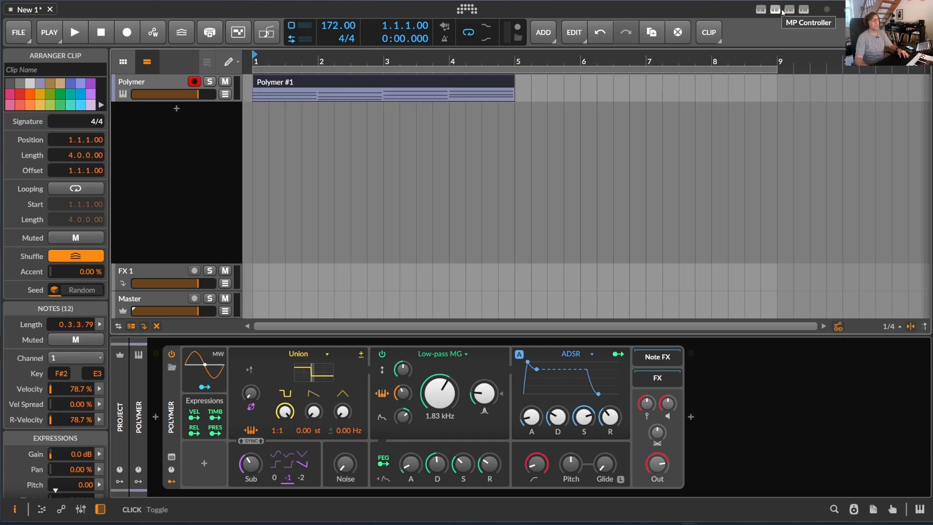
pyautogui.click(762, 10)
pyautogui.click(788, 9)
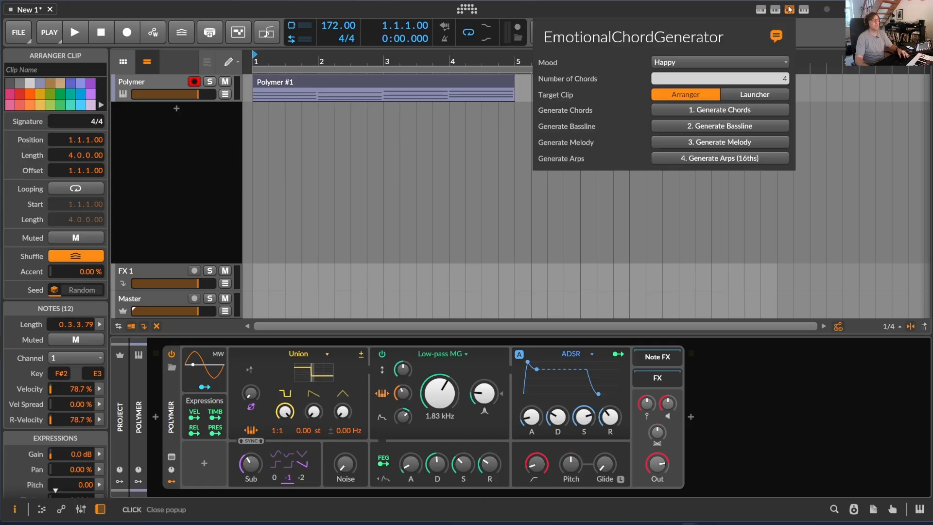
pyautogui.click(736, 127)
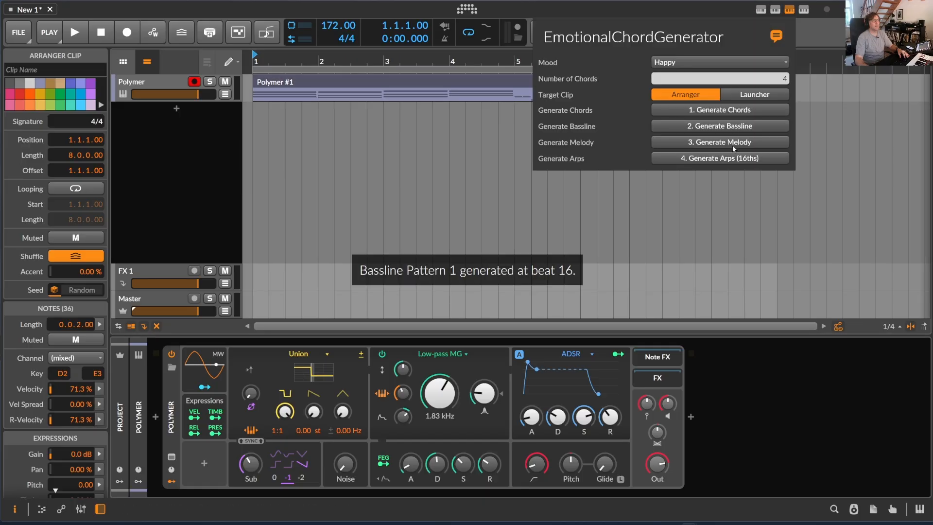
pyautogui.click(736, 144)
pyautogui.click(736, 160)
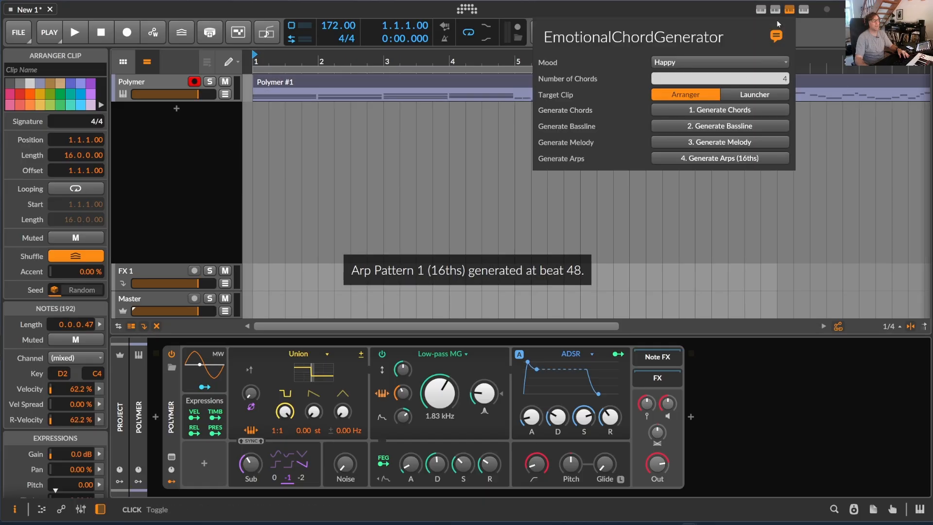
pyautogui.click(467, 54)
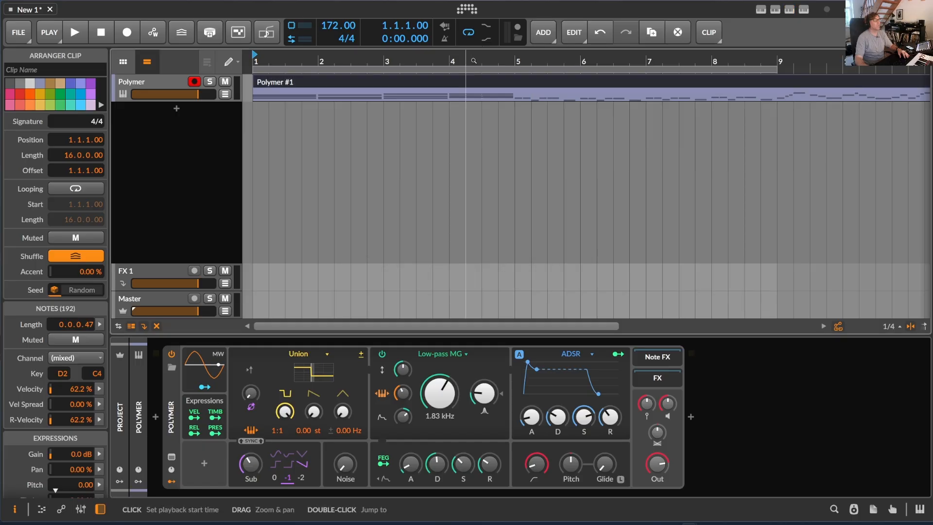
# Set the tempo to 138 BPM and play the clip from bar 1 with its notes open in the note editor
pyautogui.moveTo(483, 55); pyautogui.dragTo(332, 57)
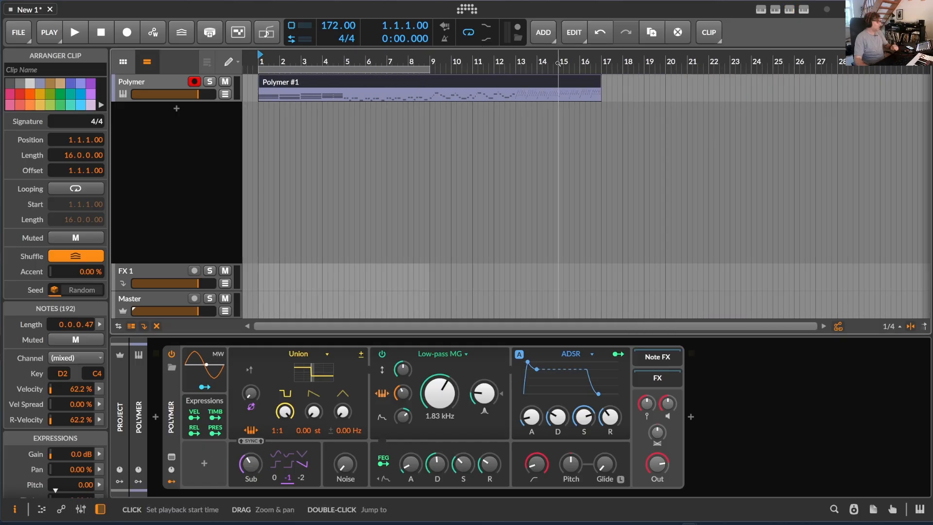
pyautogui.moveTo(339, 25); pyautogui.dragTo(339, 42)
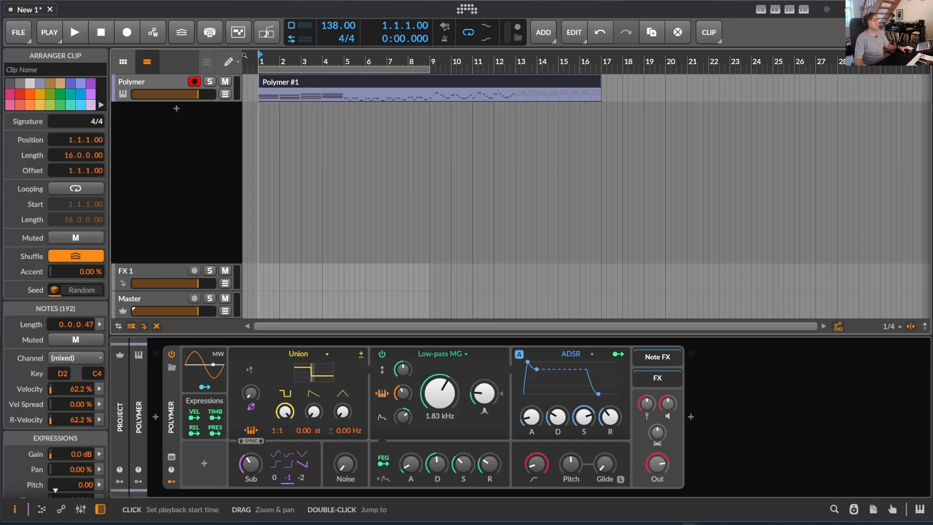
pyautogui.press('space')
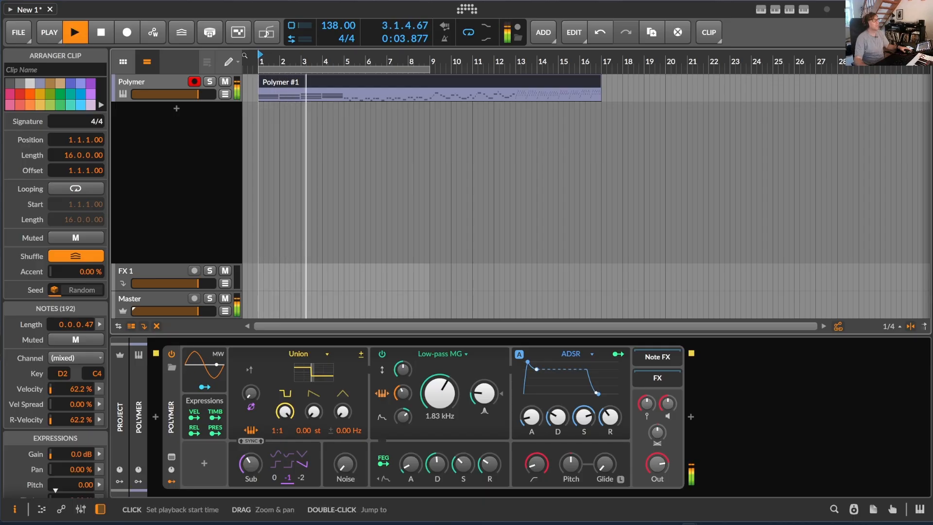
pyautogui.doubleClick(365, 88)
pyautogui.moveTo(474, 387); pyautogui.dragTo(488, 244)
pyautogui.scroll(4, 488, 306)
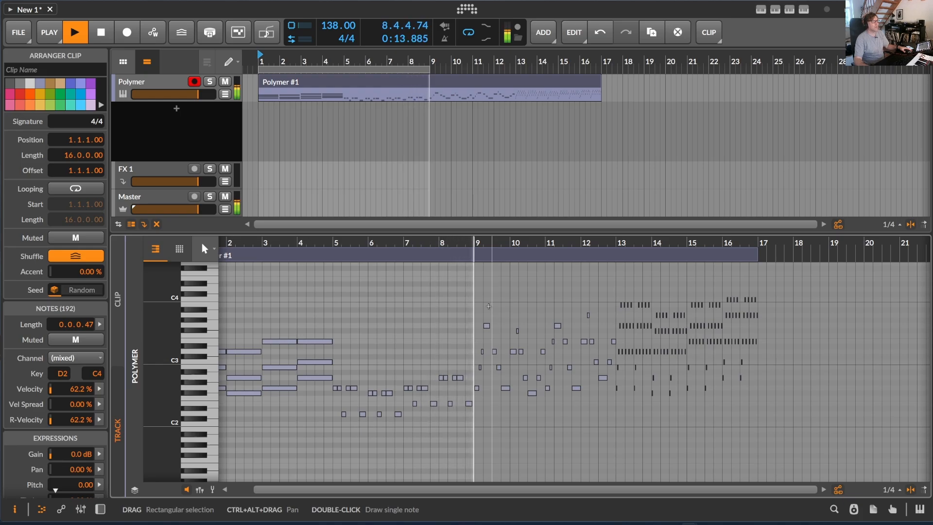
# Switch off the arranger loop and audition the melody section of the clip from bar 9
pyautogui.click(469, 32)
pyautogui.press('space')
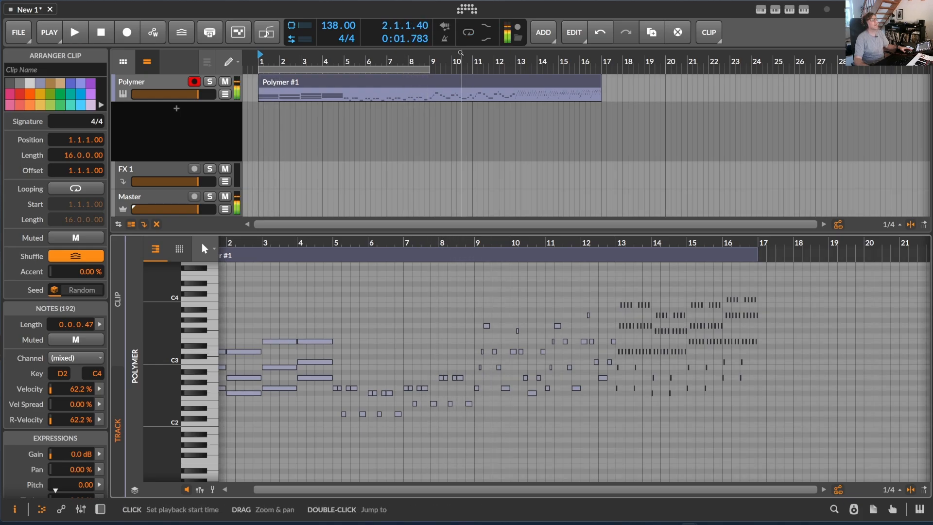
pyautogui.click(432, 56)
pyautogui.press('space')
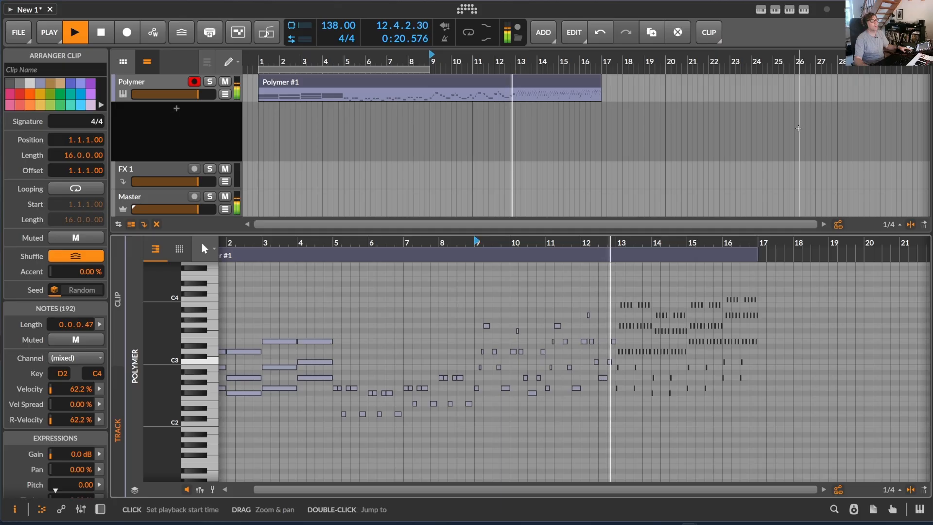
pyautogui.press('space')
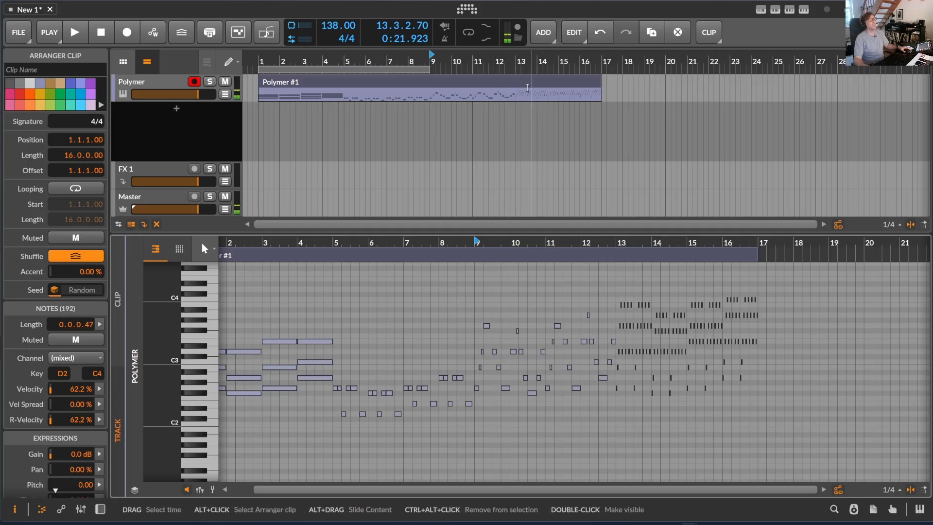
pyautogui.press('Home')
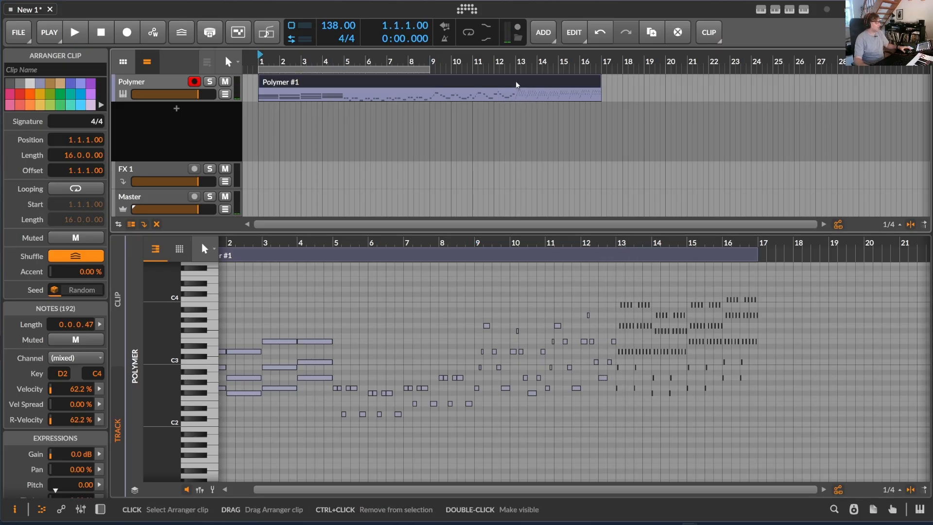
# Split the clip at bar 13 and stretch the arpeggio part with its notes to 9 bars
pyautogui.press('5')
pyautogui.click(517, 85)
pyautogui.press('1')
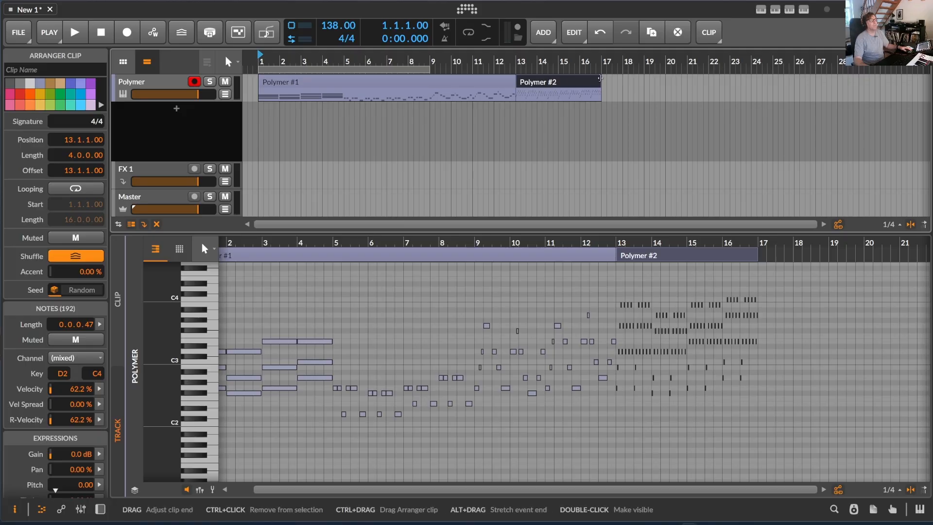
pyautogui.moveTo(601, 78); pyautogui.dragTo(708, 79)
# Play the stretched arpeggio clip from bar 13 to its end, and stop playback
pyautogui.click(517, 59)
pyautogui.press('space')
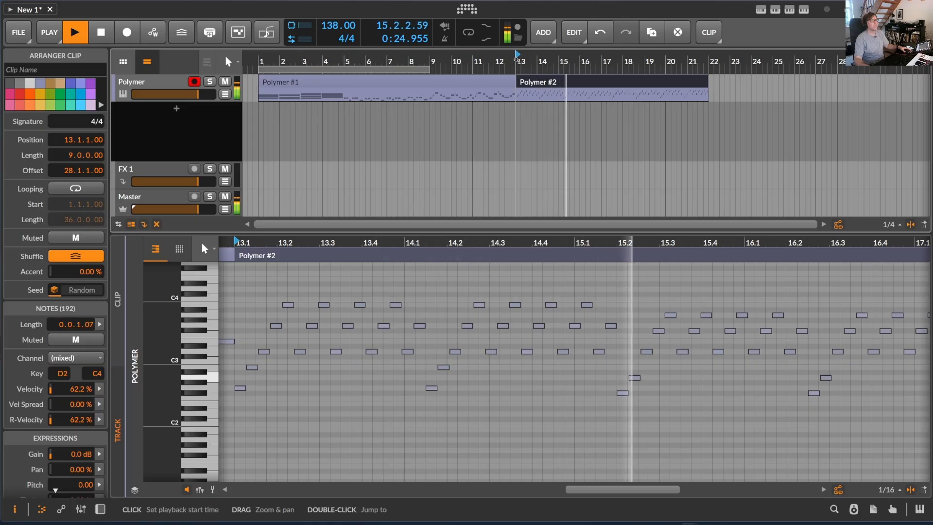
pyautogui.moveTo(517, 59)
pyautogui.mouseDown()
pyautogui.moveTo(517, 29)
pyautogui.moveTo(517, 44)
pyautogui.mouseUp()
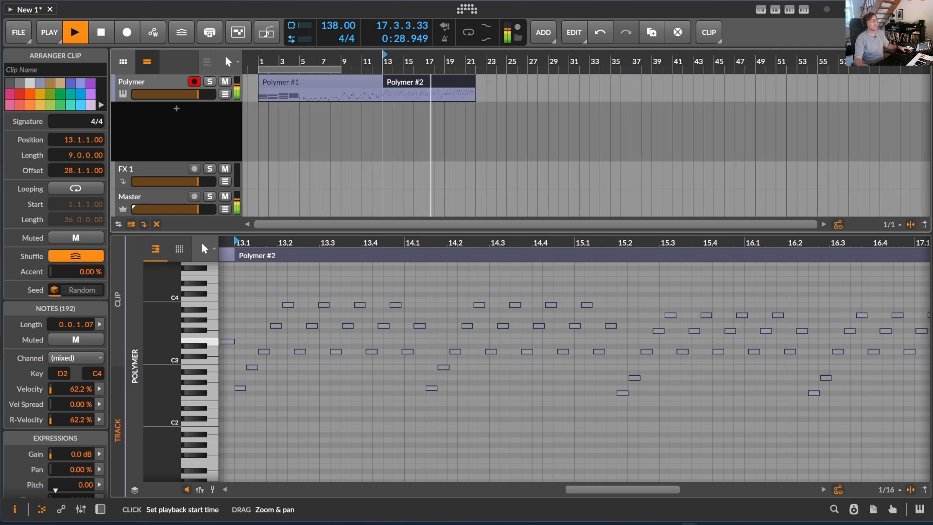
pyautogui.click(326, 58)
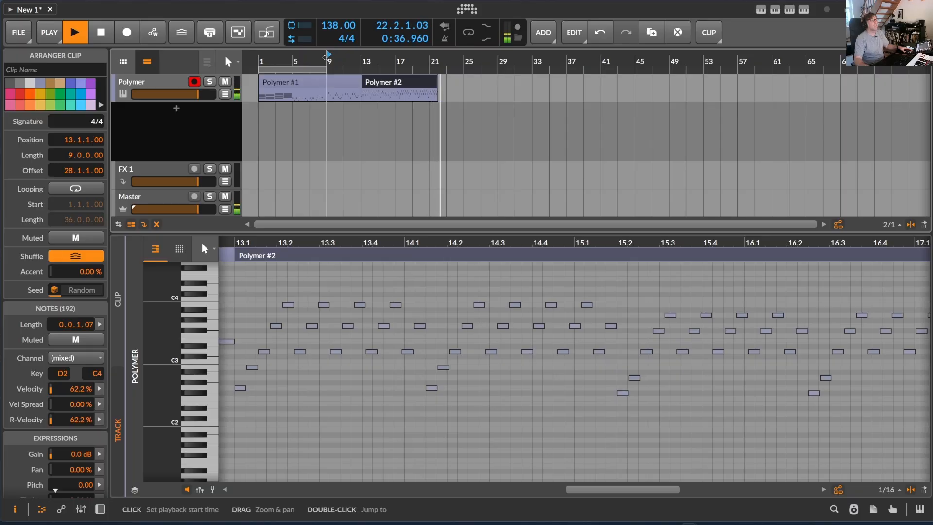
pyautogui.press('space')
# Split the first Polymer clip at bar 5 to separate the chords from the bassline and melody
pyautogui.click(294, 82)
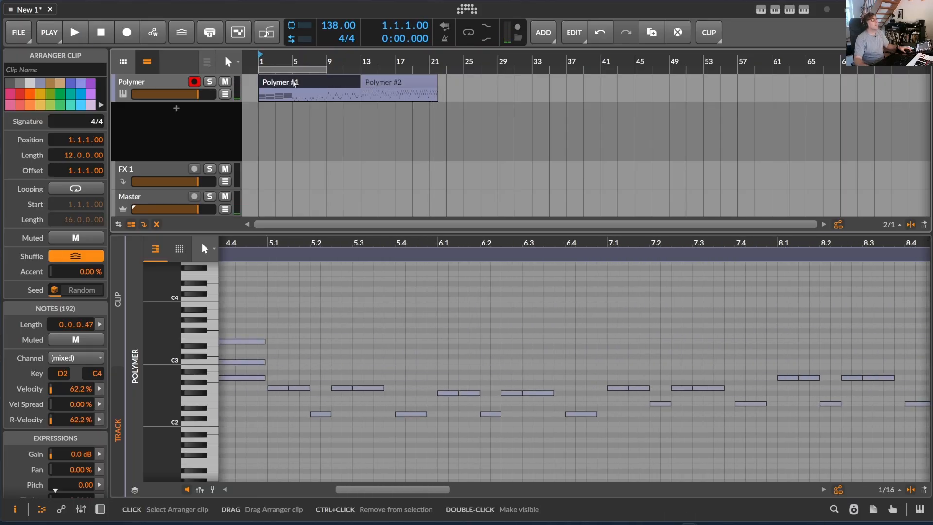
pyautogui.press('5')
pyautogui.click(294, 83)
pyautogui.press('1')
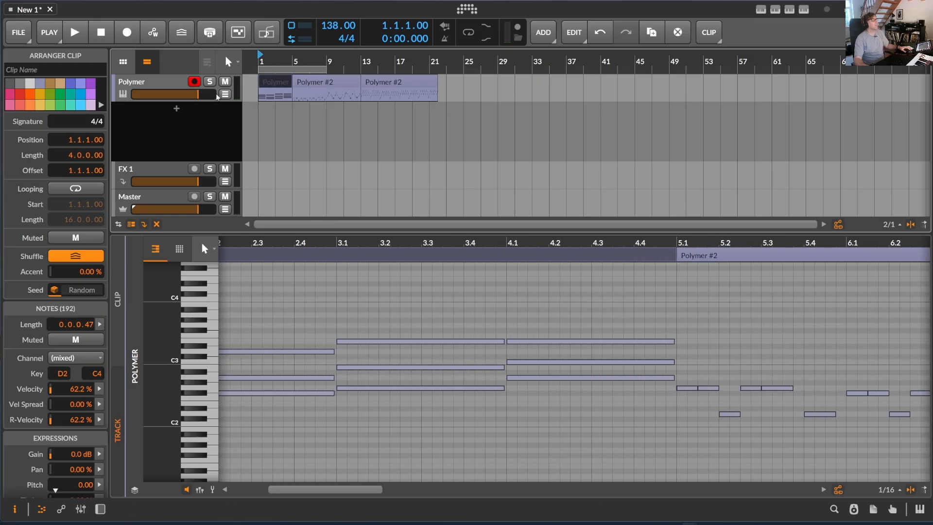
# Show the Polymer track's devices and duplicate the track with its clips
pyautogui.click(162, 83)
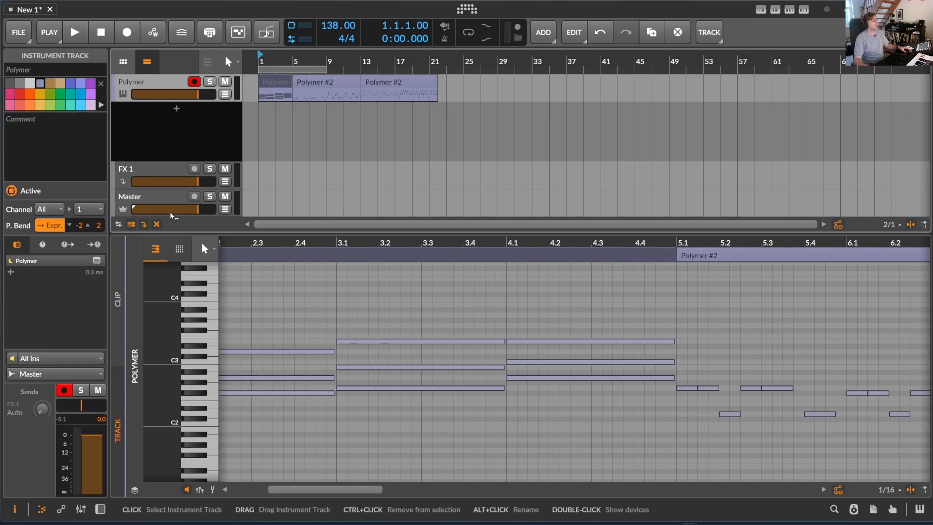
pyautogui.doubleClick(162, 85)
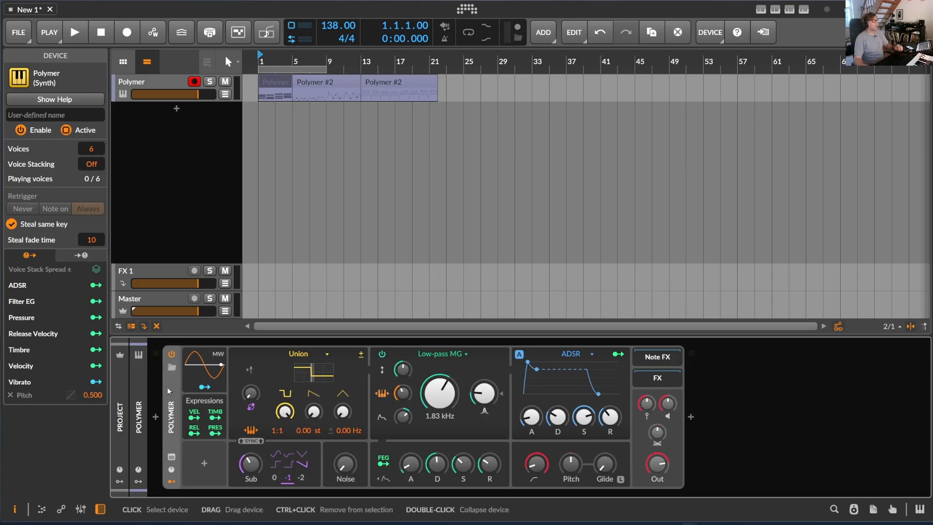
pyautogui.click(174, 122)
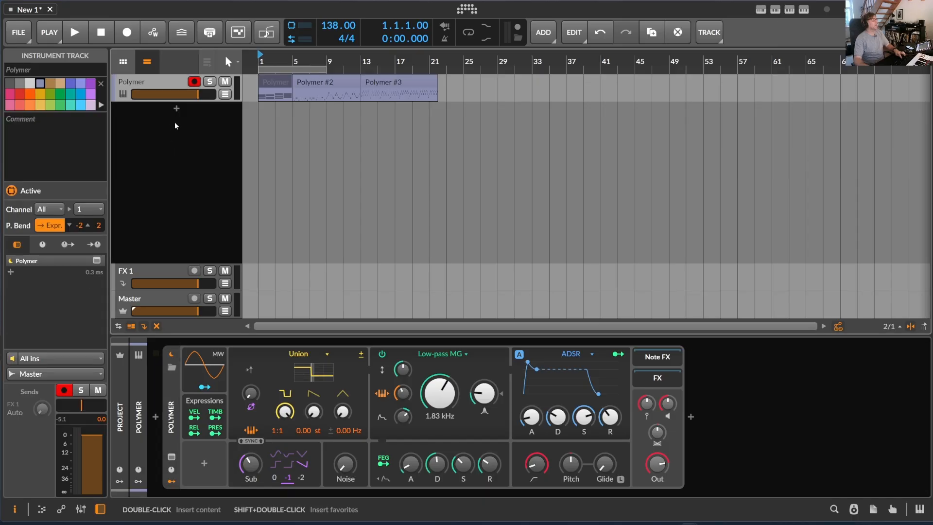
pyautogui.hotkey('ctrl', 'd')
# Delete the two clips from bar 5 onward on the duplicate track and select its chord clip
pyautogui.moveTo(457, 102); pyautogui.dragTo(294, 109)
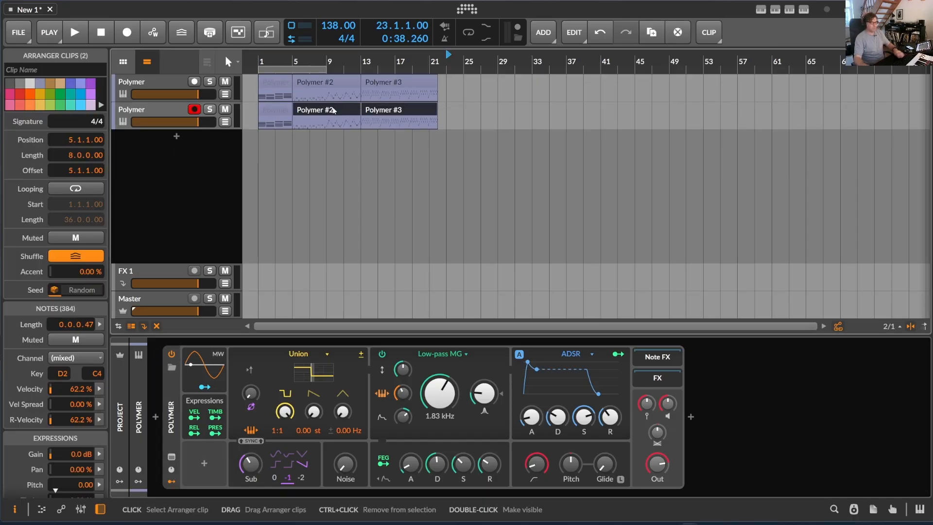
pyautogui.press('Delete')
pyautogui.click(276, 109)
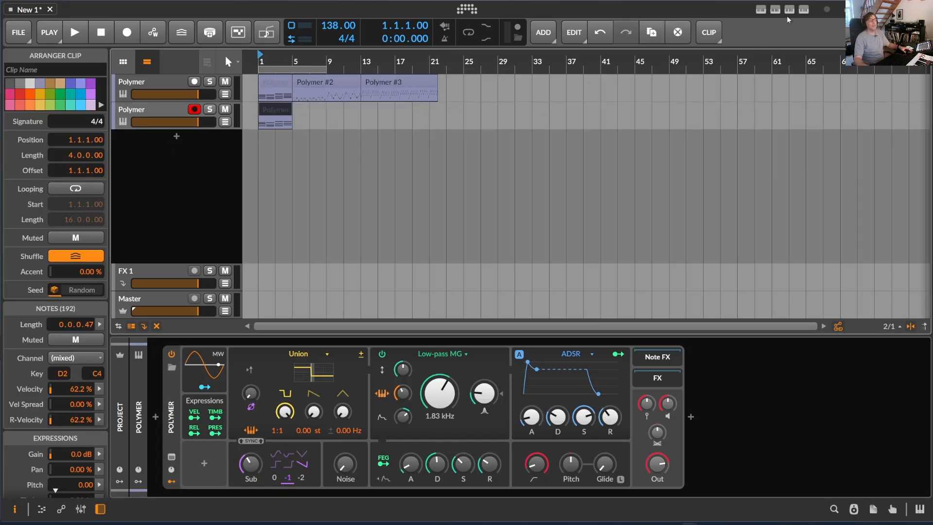
# Analyze the duplicate track's chord clip with the MusicalContinuator script and close the script's window
pyautogui.click(805, 9)
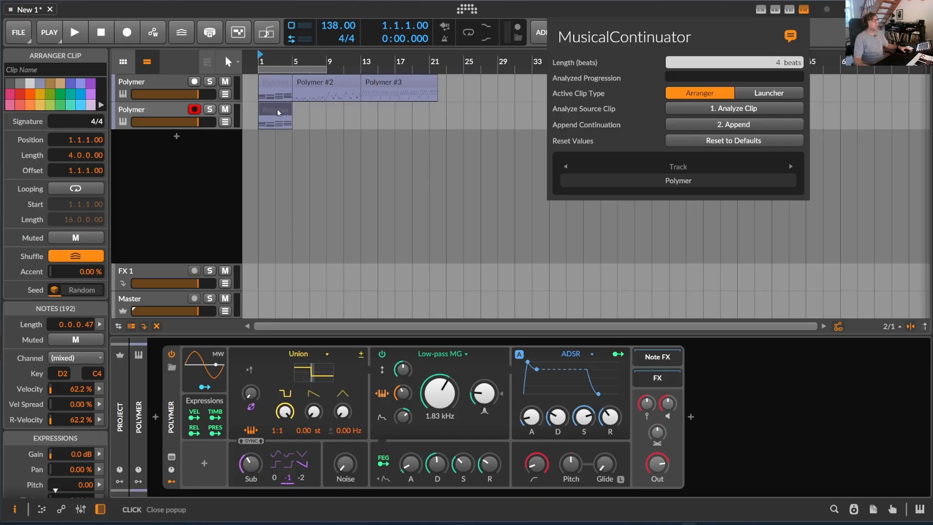
pyautogui.click(736, 110)
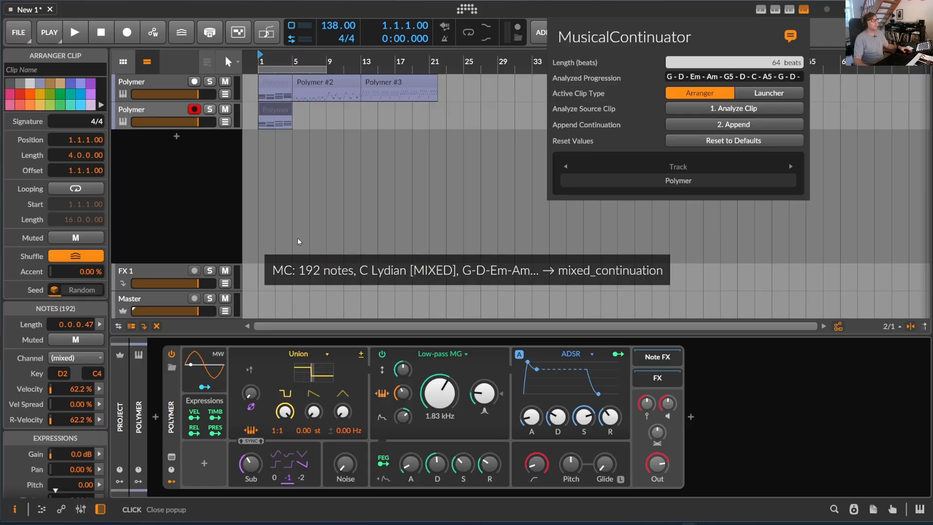
pyautogui.click(274, 112)
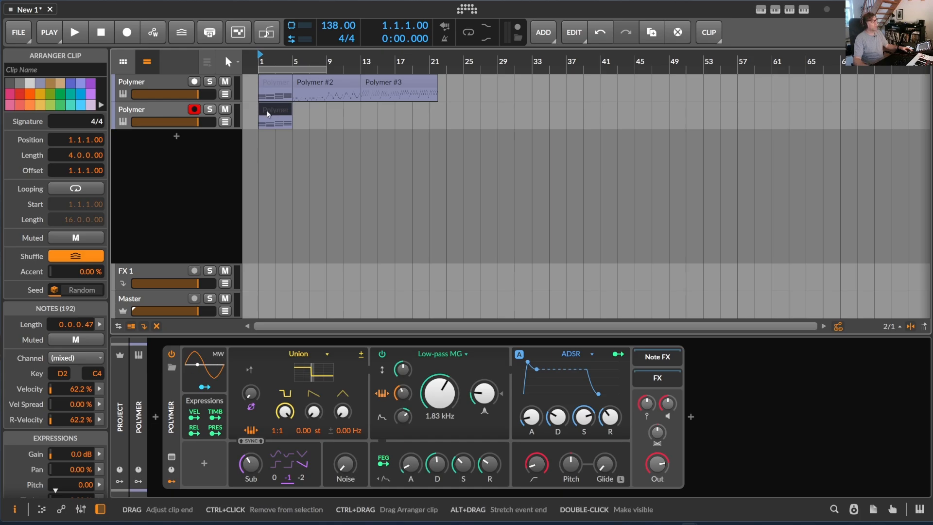
# Consolidate the duplicate track's chord clip to its four visible bars and show its notes in the note editor
pyautogui.moveTo(290, 105)
pyautogui.mouseDown()
pyautogui.moveTo(430, 107)
pyautogui.moveTo(292, 107)
pyautogui.mouseUp()
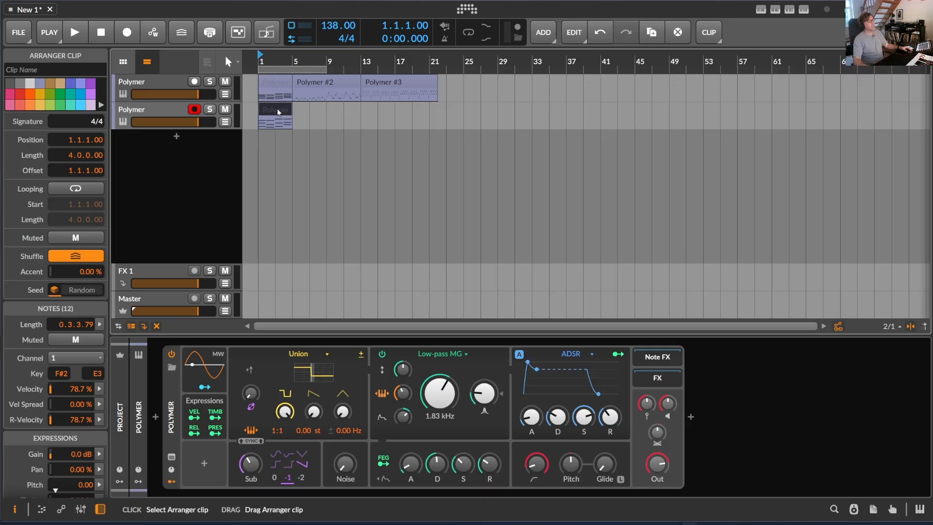
pyautogui.doubleClick(277, 109)
pyautogui.moveTo(543, 242); pyautogui.dragTo(446, 242)
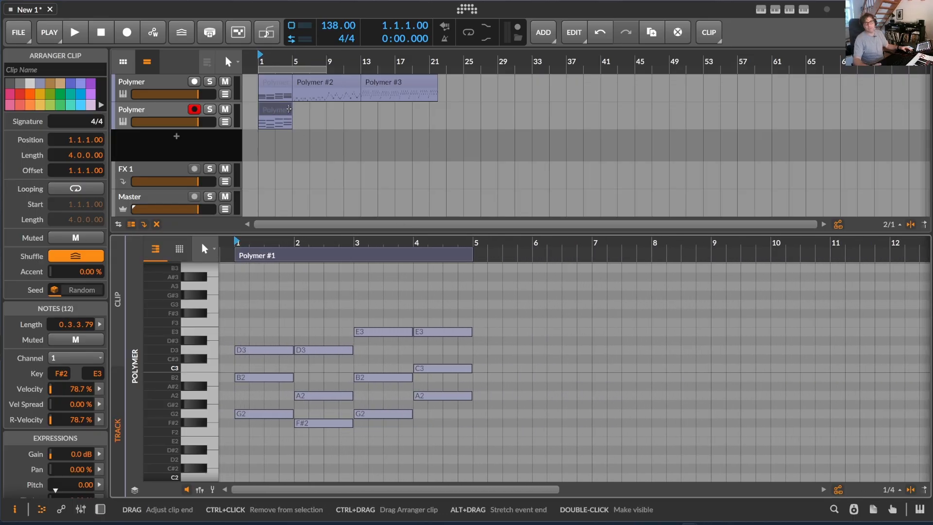
pyautogui.click(279, 110)
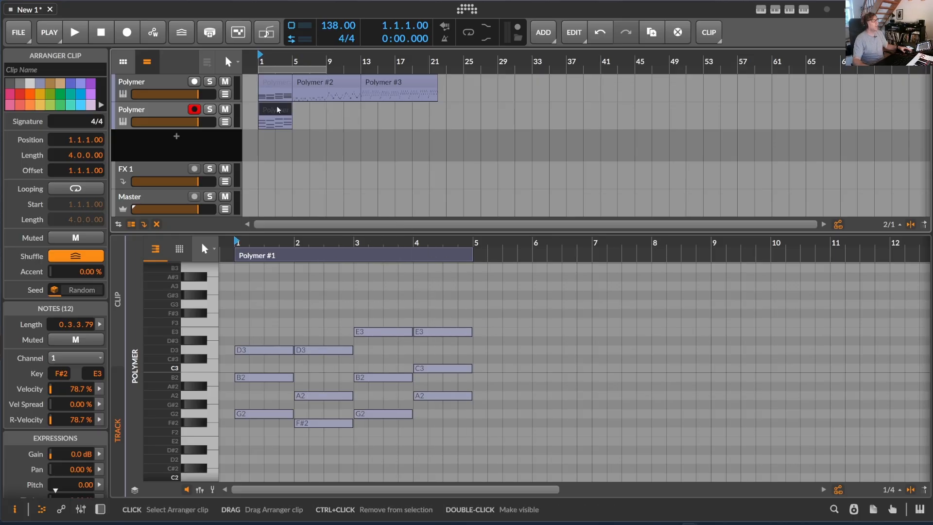
# Analyze the four-bar chord clip with MusicalContinuator and append a 16-beat continuation
pyautogui.click(803, 9)
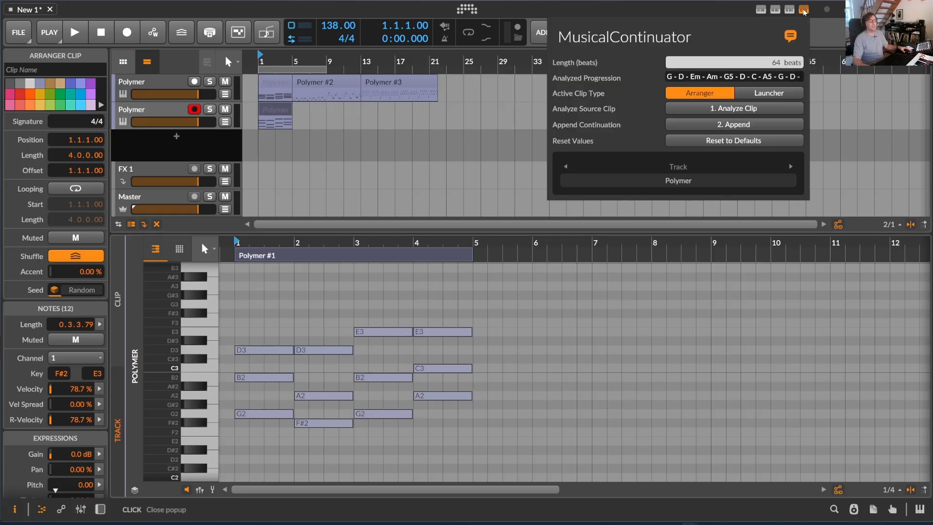
pyautogui.click(752, 108)
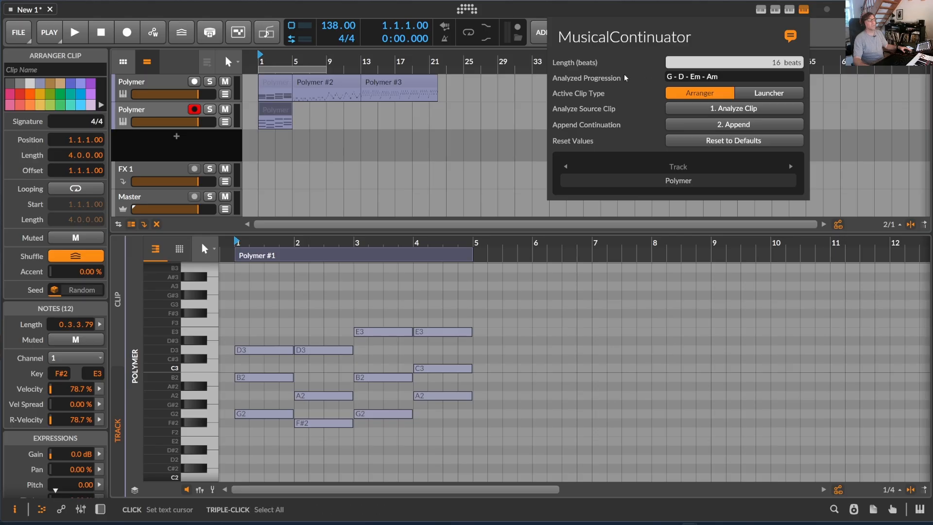
pyautogui.click(742, 128)
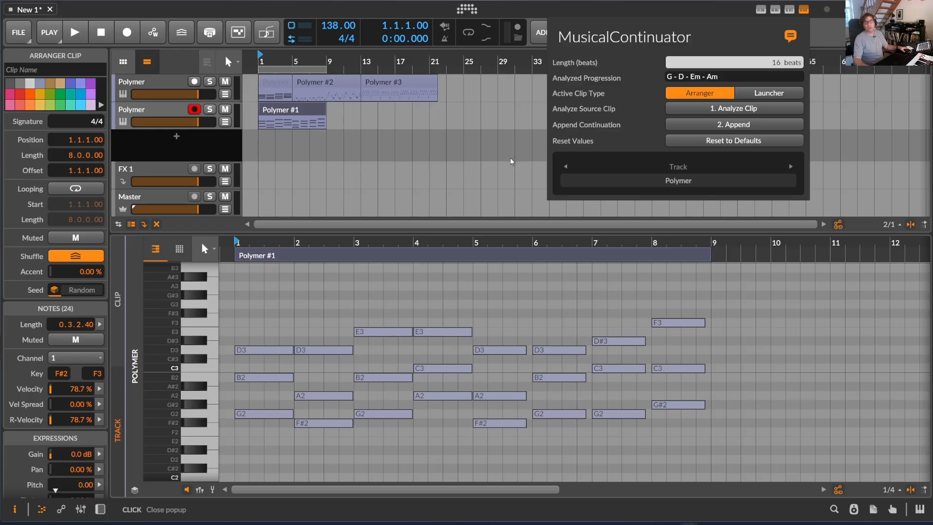
# Solo the duplicate Polymer track, play its extended chord clip to the end, and stop playback
pyautogui.click(214, 116)
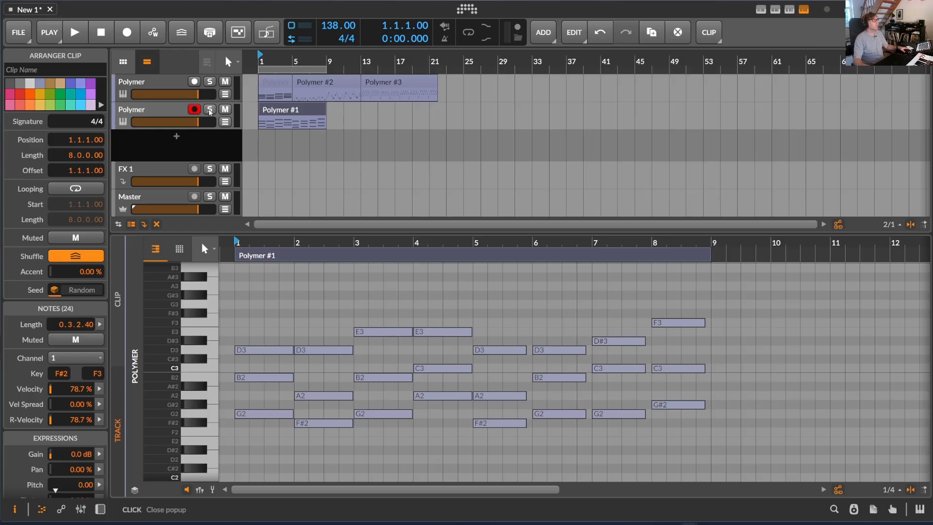
pyautogui.click(212, 115)
pyautogui.press('space')
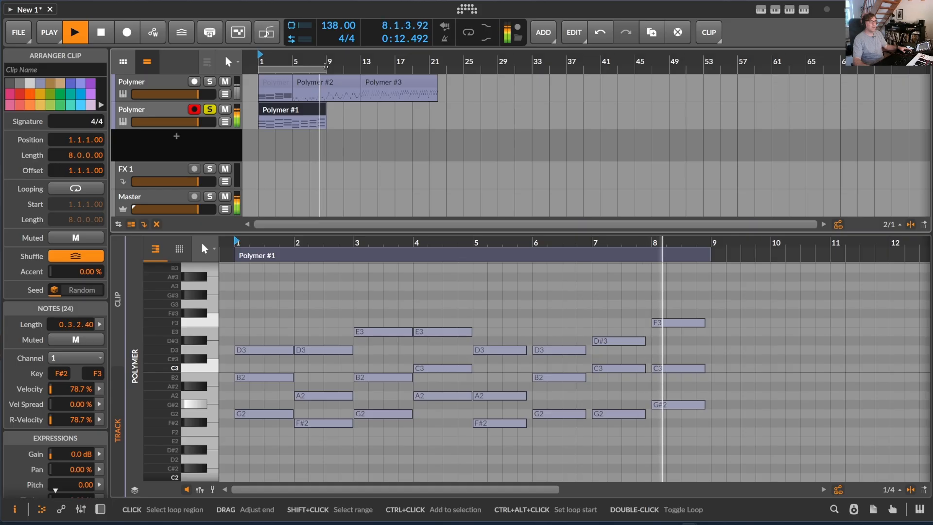
pyautogui.press('space')
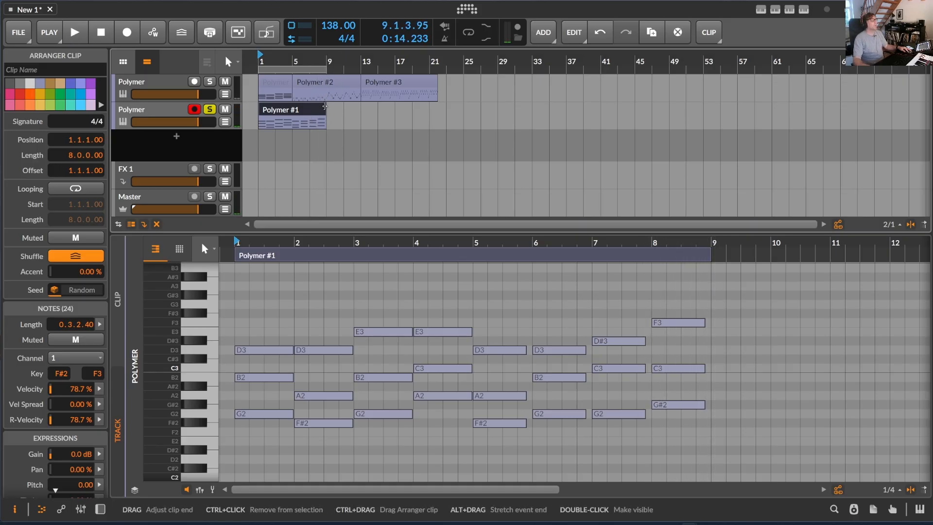
# Shorten the chord clip back to four bars and join it with a copy of the first track's arpeggio clip placed at bar 5
pyautogui.moveTo(328, 110); pyautogui.dragTo(290, 109)
pyautogui.moveTo(394, 92); pyautogui.dragTo(325, 120)
pyautogui.click(268, 112)
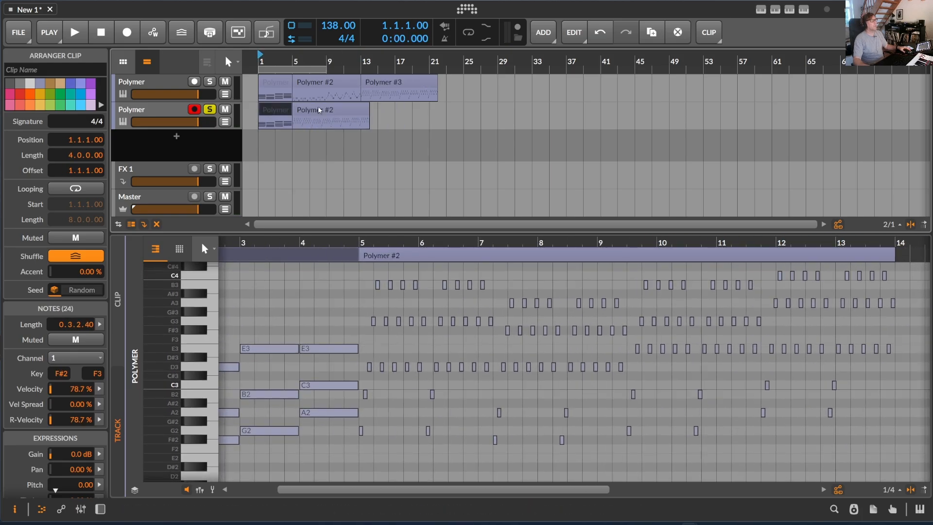
pyautogui.keyDown('shift'); pyautogui.click(319, 110); pyautogui.keyUp('shift')
pyautogui.hotkey('ctrl', 'j')
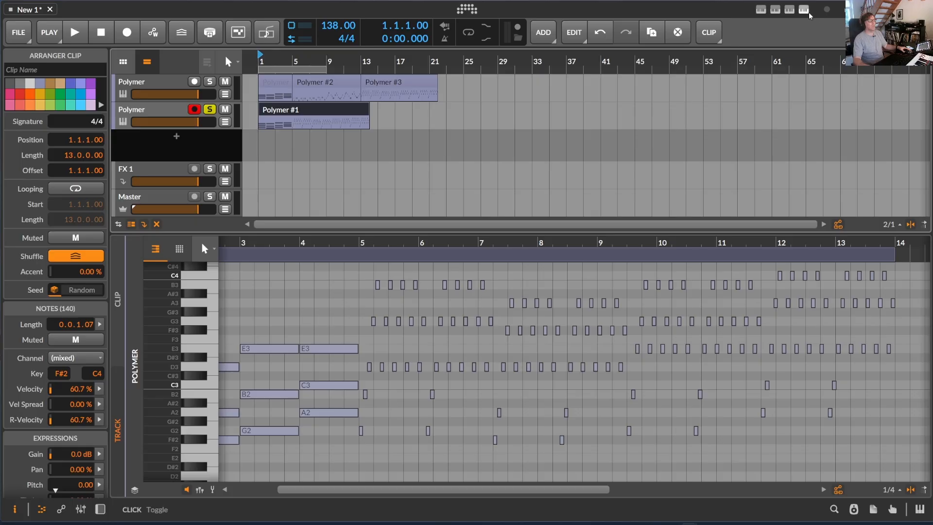
# Analyze the joined chord and arpeggio clip with MusicalContinuator and append a 52-beat continuation
pyautogui.click(328, 111)
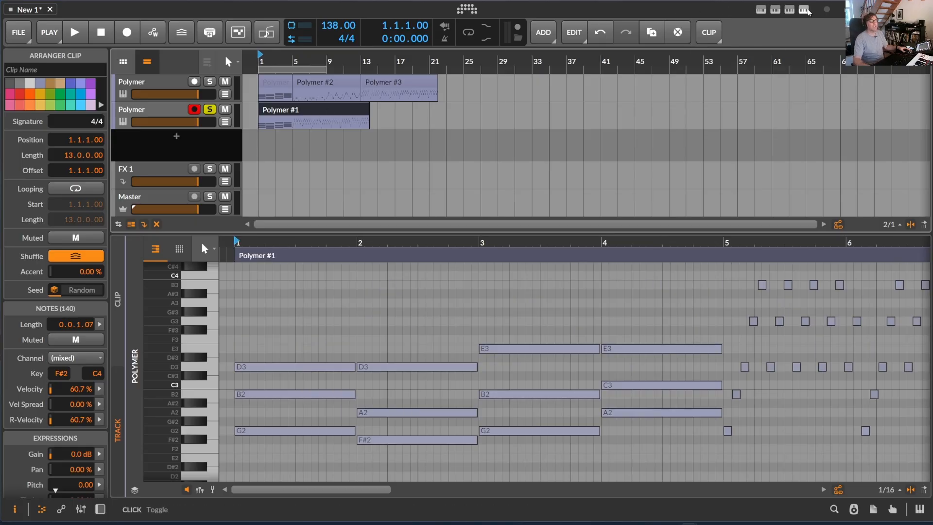
pyautogui.click(805, 9)
pyautogui.click(725, 111)
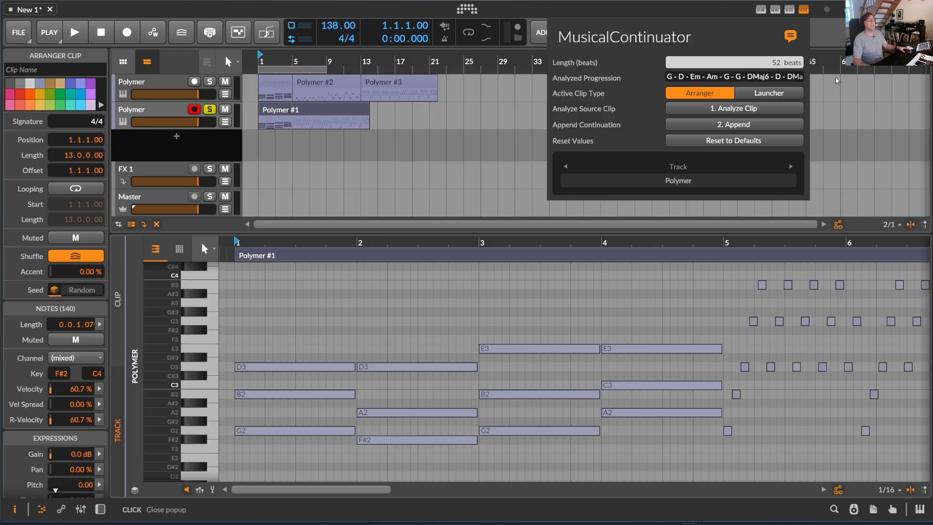
pyautogui.click(330, 111)
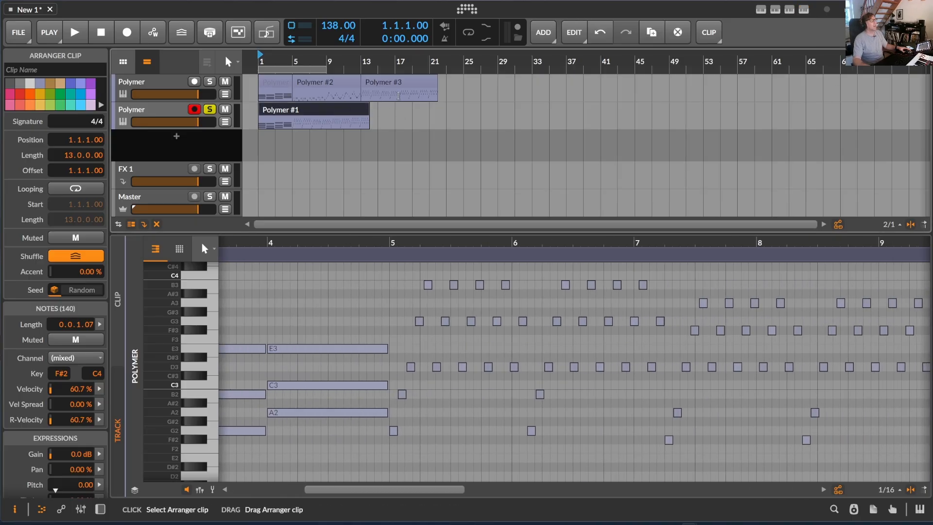
pyautogui.click(804, 9)
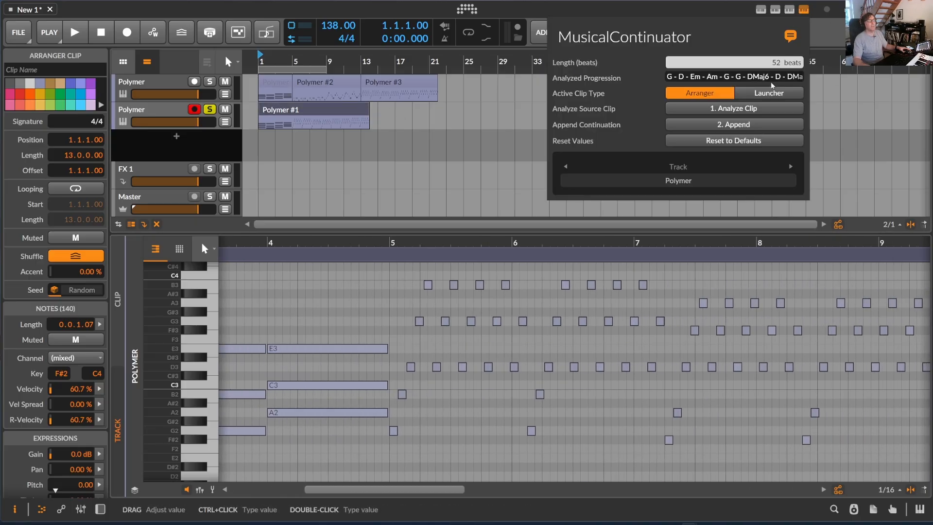
pyautogui.click(743, 126)
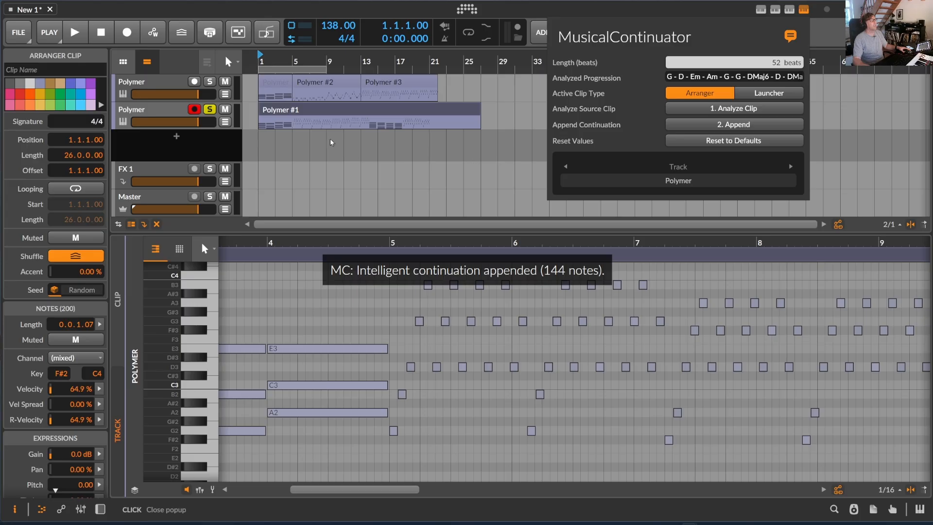
# Show the whole extended clip in the note editor, play it through to its end, and stop playback
pyautogui.click(418, 109)
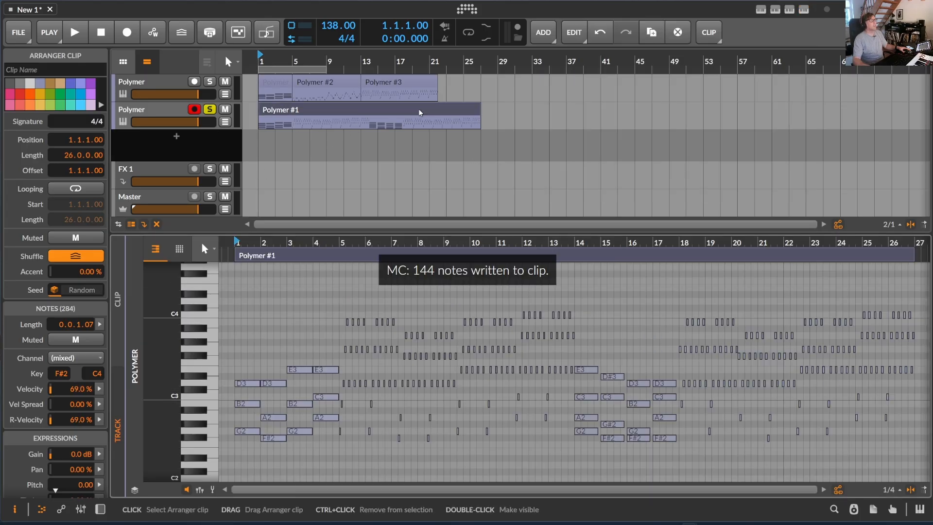
pyautogui.moveTo(483, 243); pyautogui.dragTo(563, 248)
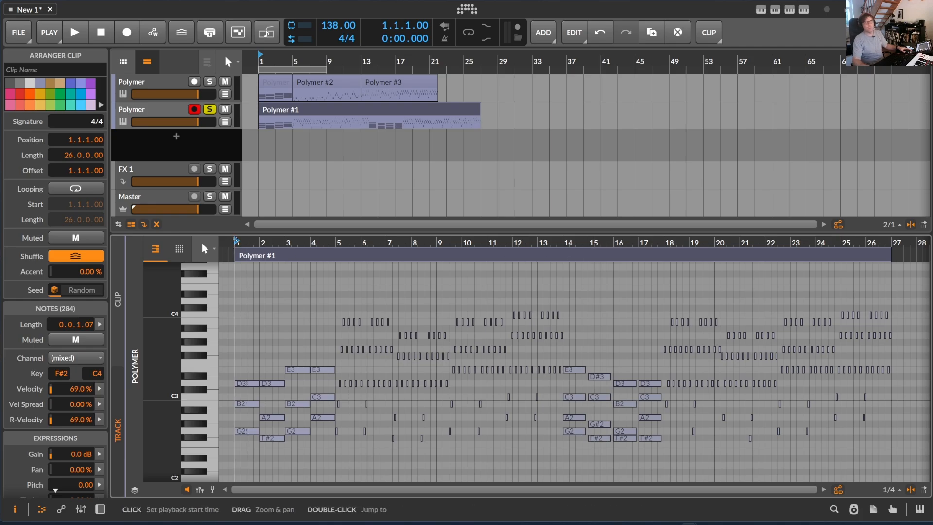
pyautogui.press('space')
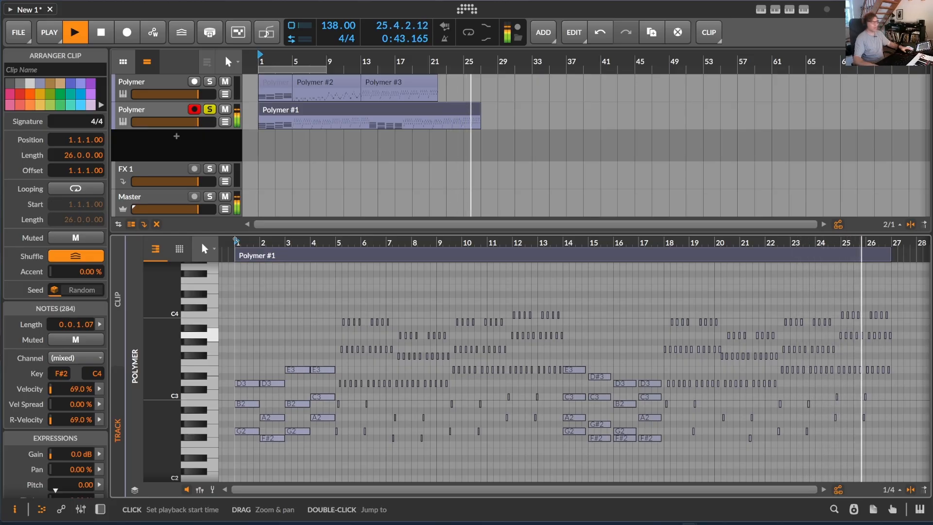
pyautogui.press('space')
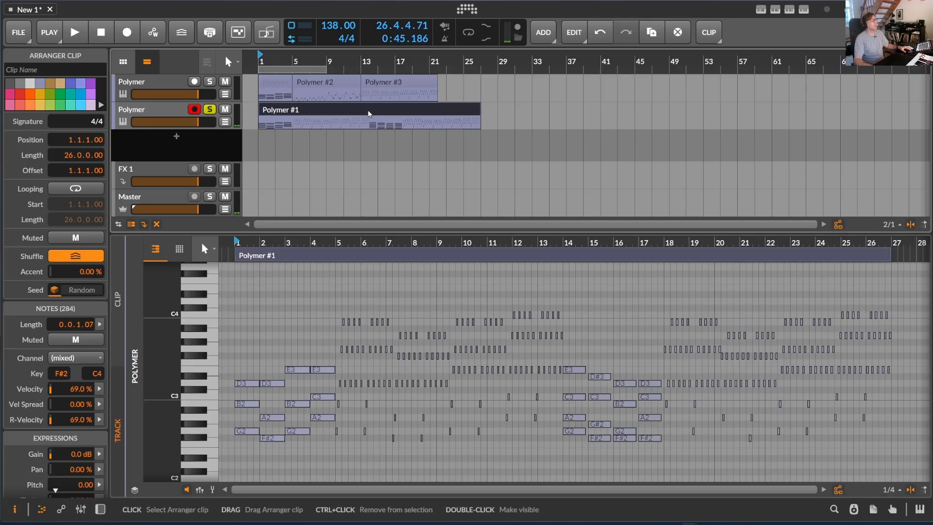
# Split the extended clip at bar 14, remove the appended chords, and move the appended arpeggios up to bar 14
pyautogui.press('3')
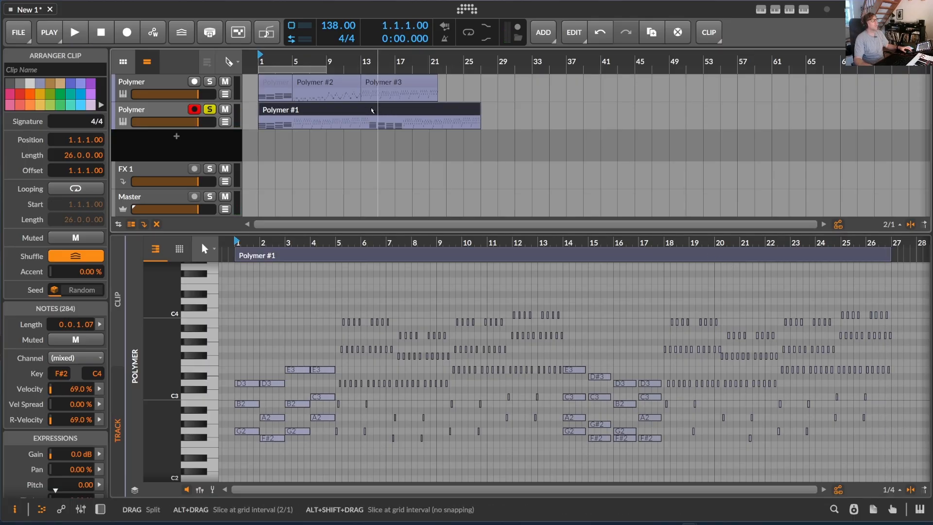
pyautogui.moveTo(370, 63); pyautogui.dragTo(483, 112)
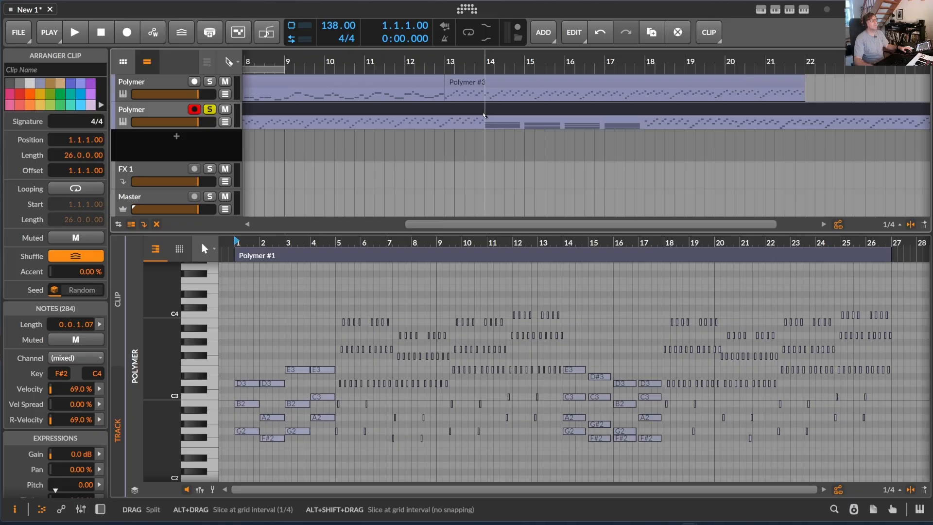
pyautogui.click(485, 116)
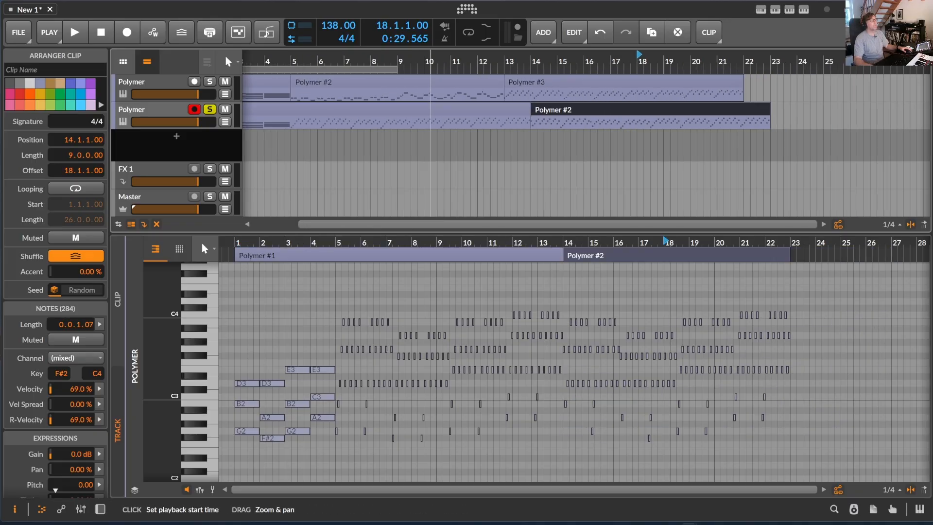
pyautogui.moveTo(348, 70); pyautogui.dragTo(346, 59)
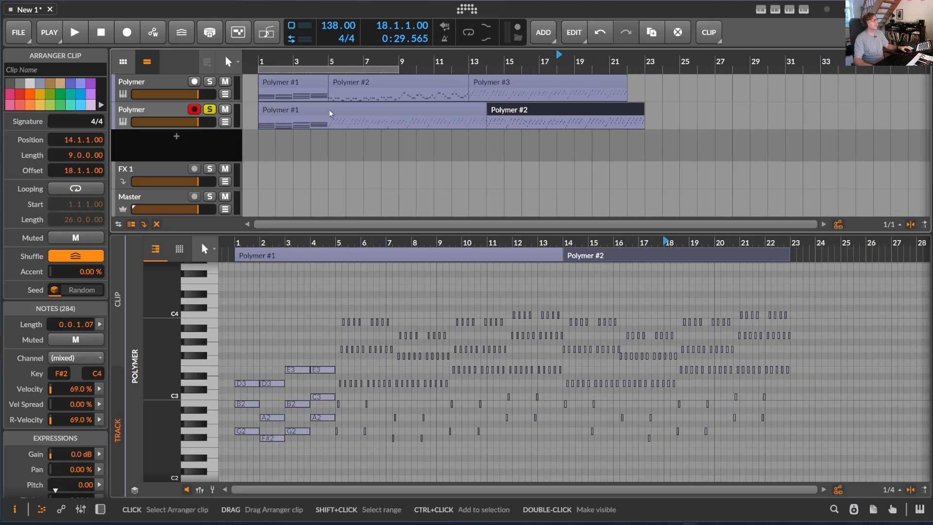
# Separate the chords at bar 5, join both arpeggio sections into one clip, and set the tempo to 153 BPM
pyautogui.press('5')
pyautogui.click(330, 112)
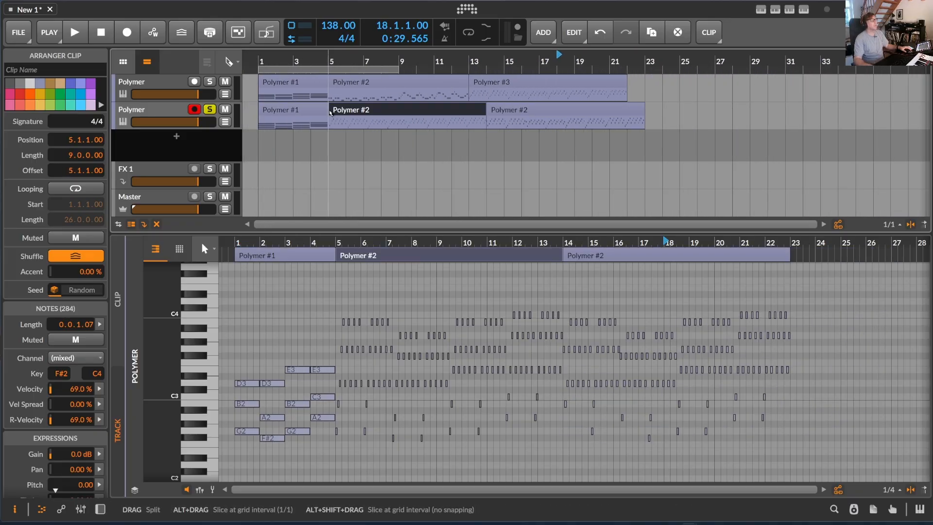
pyautogui.keyDown('ctrl'); pyautogui.click(514, 109); pyautogui.keyUp('ctrl')
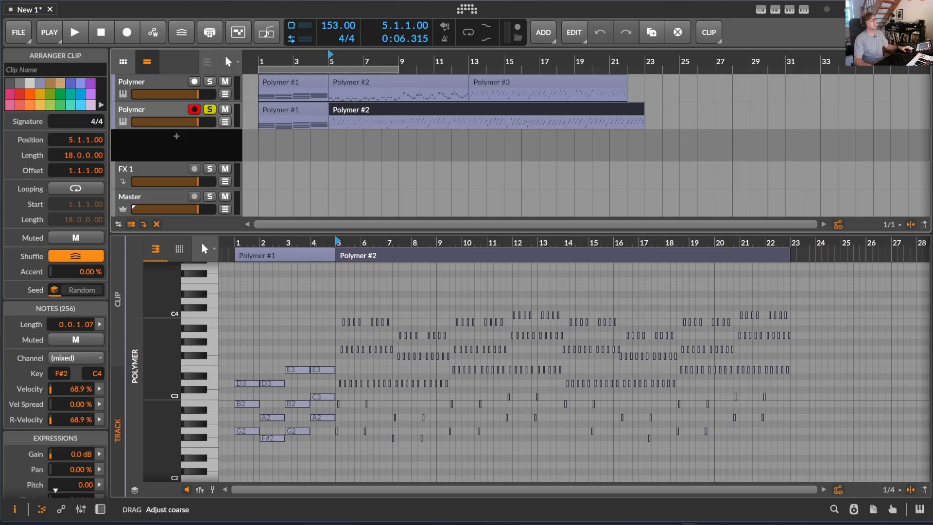
# Play the joined arpeggio clip from bar 5 to its end and stop playback
pyautogui.press('space')
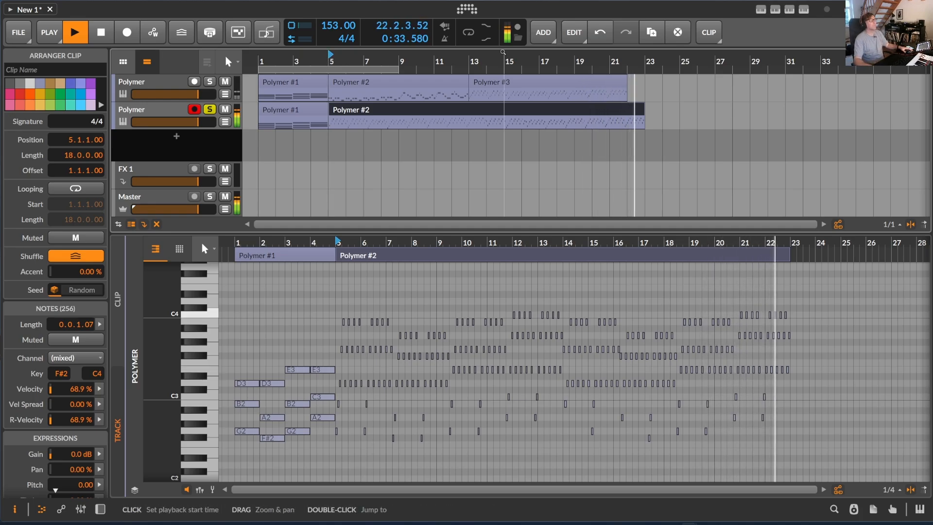
pyautogui.press('space')
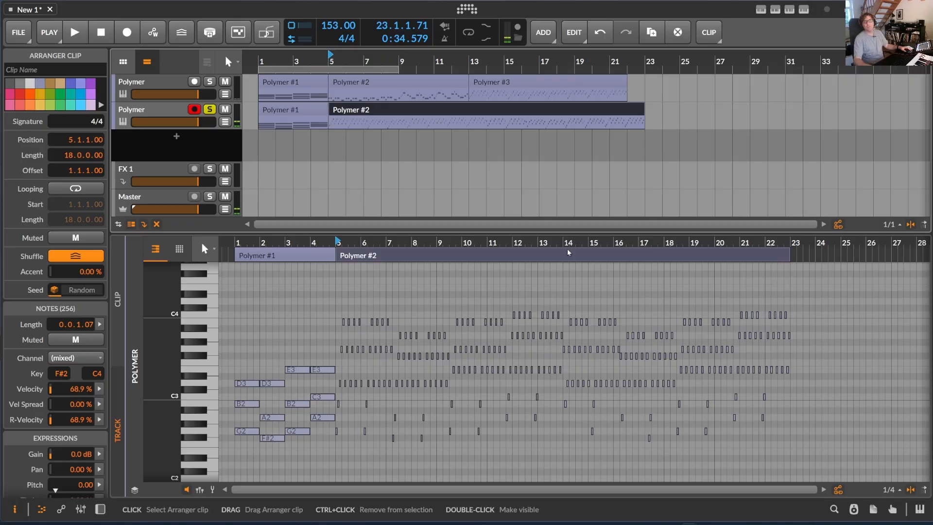
# Delete the chord clip and the arpeggio clip from the duplicate Polymer track
pyautogui.scroll(-1, 402, 95)
pyautogui.click(303, 110)
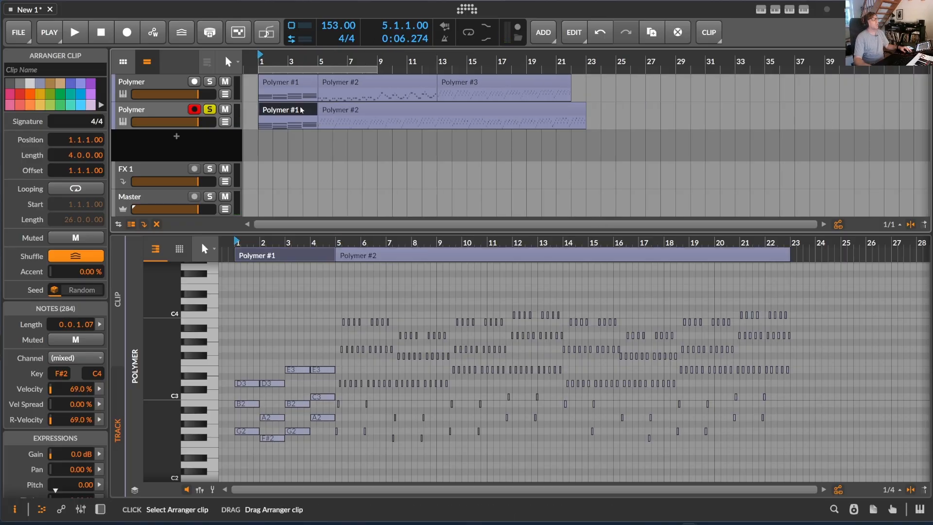
pyautogui.press('Delete')
pyautogui.click(321, 110)
pyautogui.press('Delete')
# Place a copy of only the first track's four-bar bassline at bar 1 of the duplicate track and start playing it
pyautogui.click(383, 83)
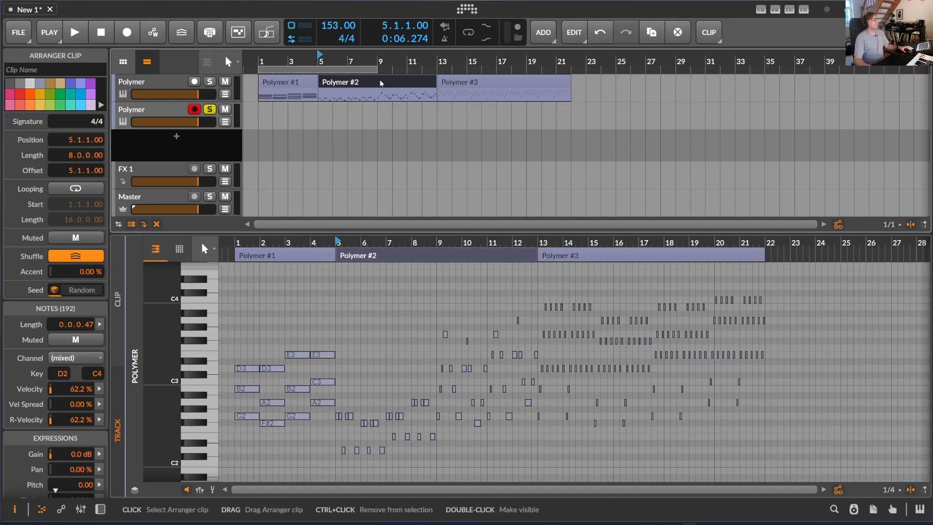
pyautogui.moveTo(380, 80); pyautogui.dragTo(320, 107)
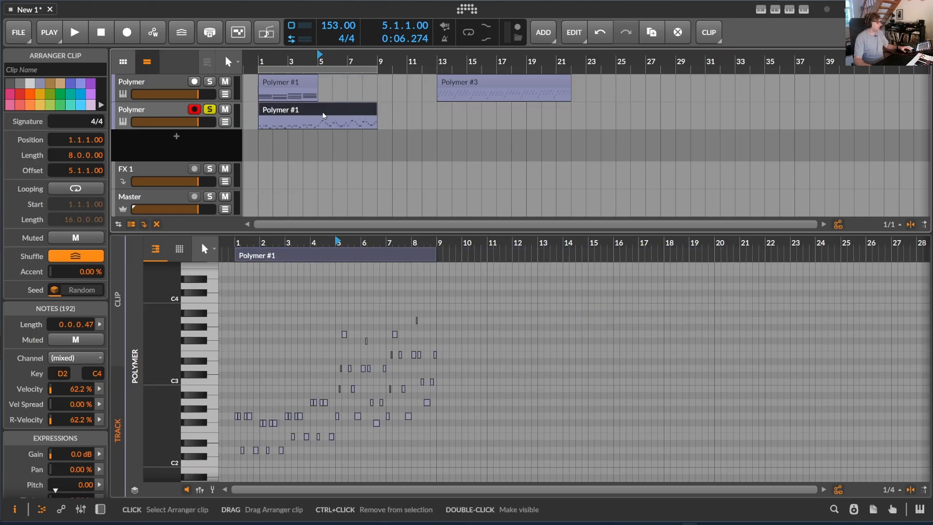
pyautogui.hotkey('ctrl', 'z')
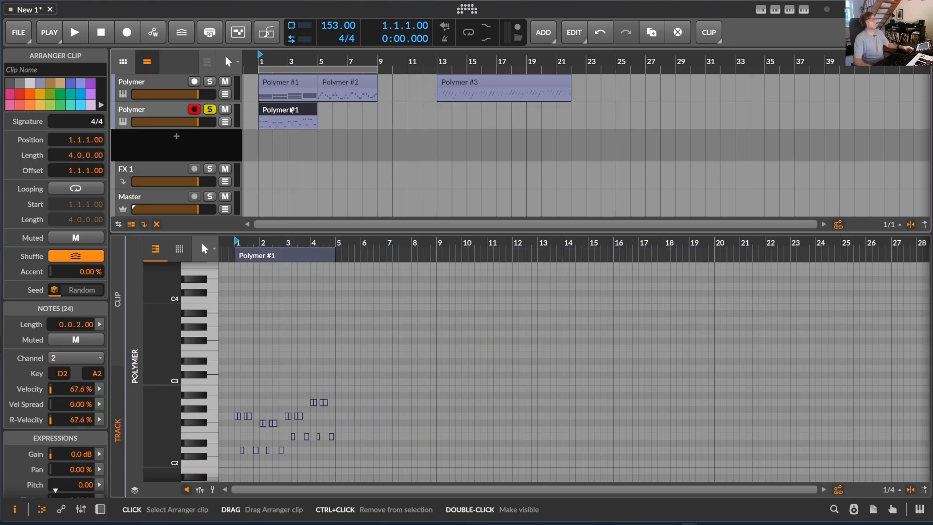
pyautogui.press('space')
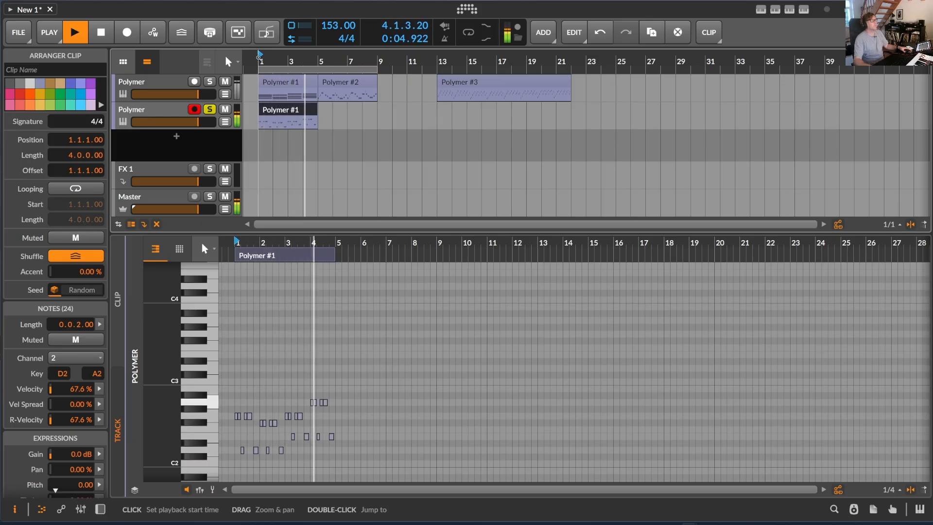
# Stop playback, analyze the four-bar bassline clip with MusicalContinuator and append a 16-beat continuation
pyautogui.press('space')
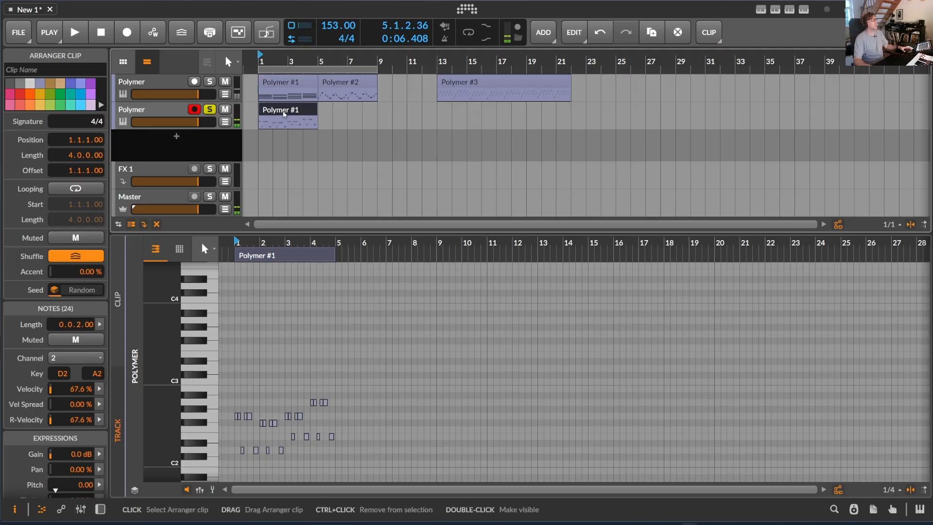
pyautogui.click(804, 10)
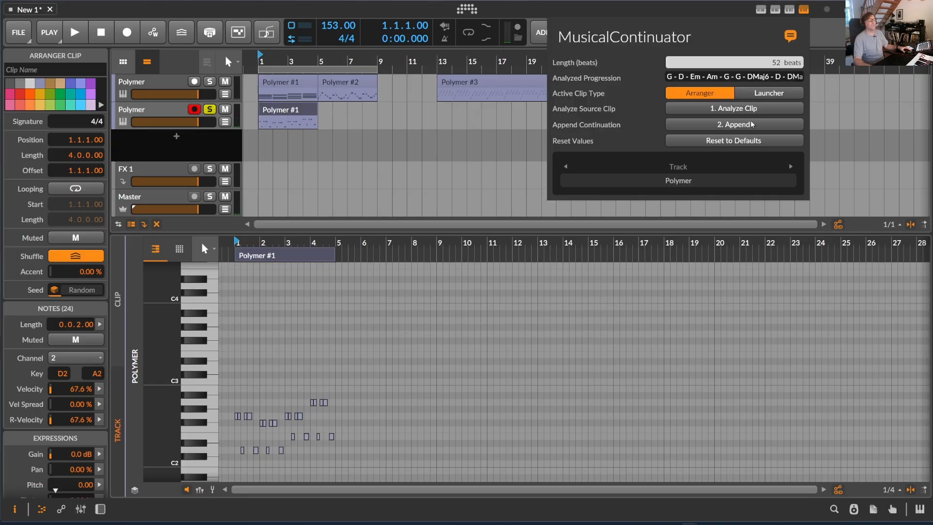
pyautogui.click(738, 109)
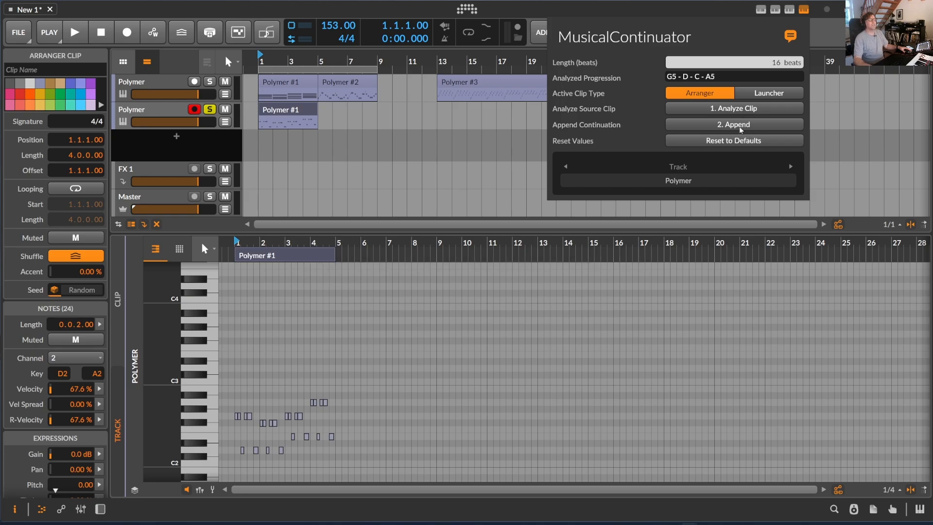
pyautogui.click(740, 125)
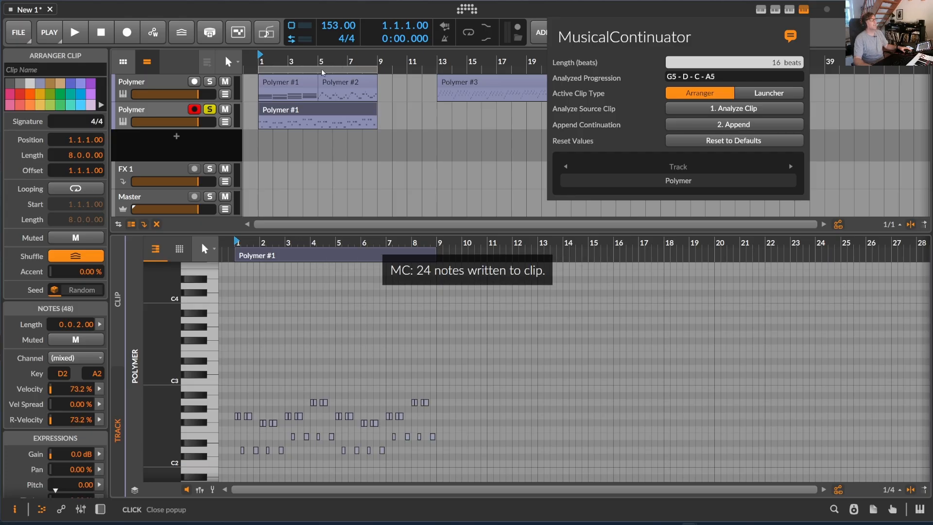
# Play the extended eight-bar bassline from bar 1 to its end and stop playback
pyautogui.press('space')
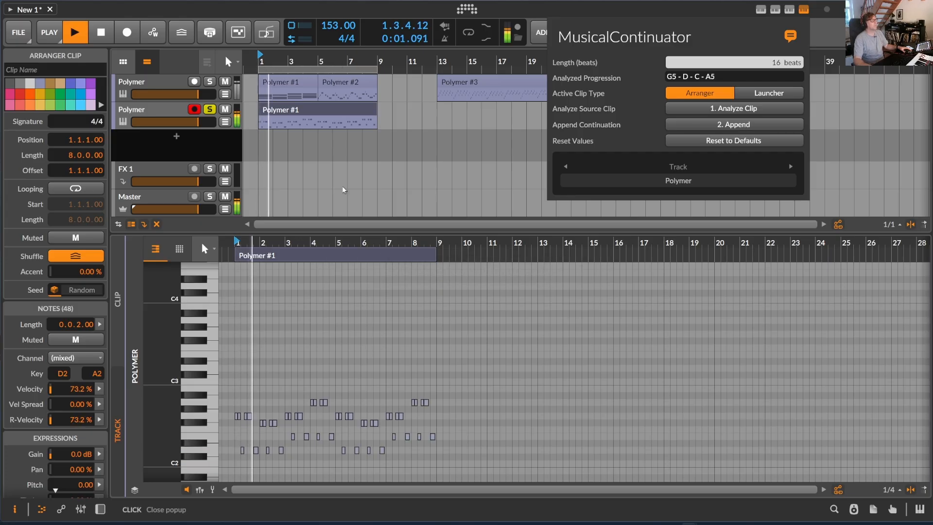
pyautogui.click(342, 243)
pyautogui.moveTo(346, 243); pyautogui.dragTo(346, 312)
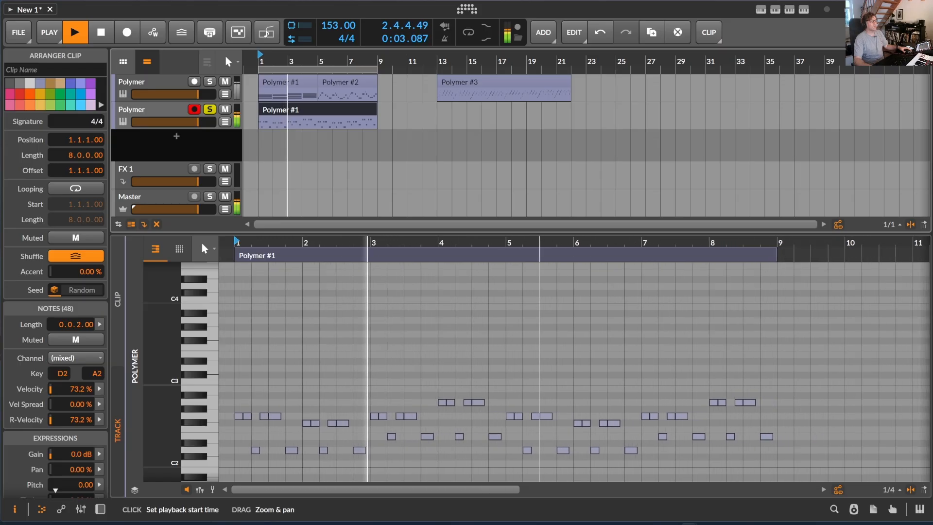
pyautogui.moveTo(540, 243); pyautogui.dragTo(507, 235)
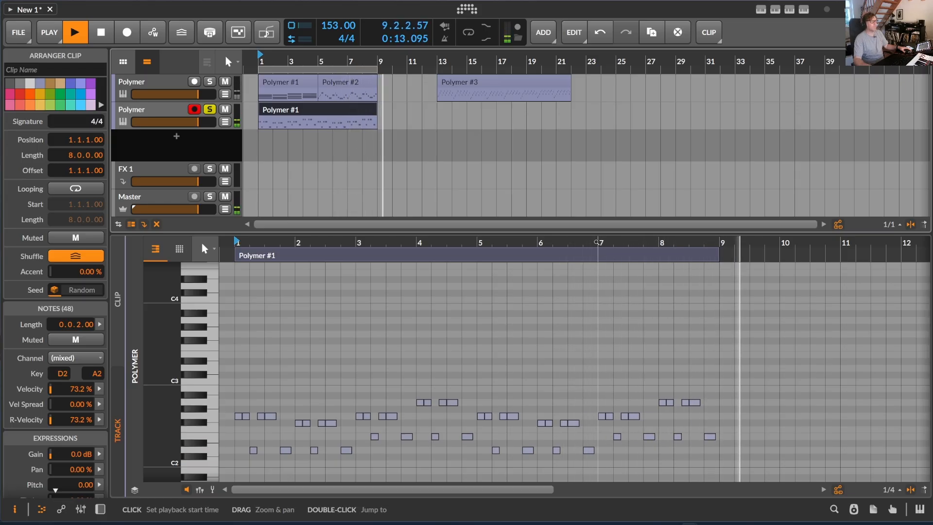
pyautogui.press('space')
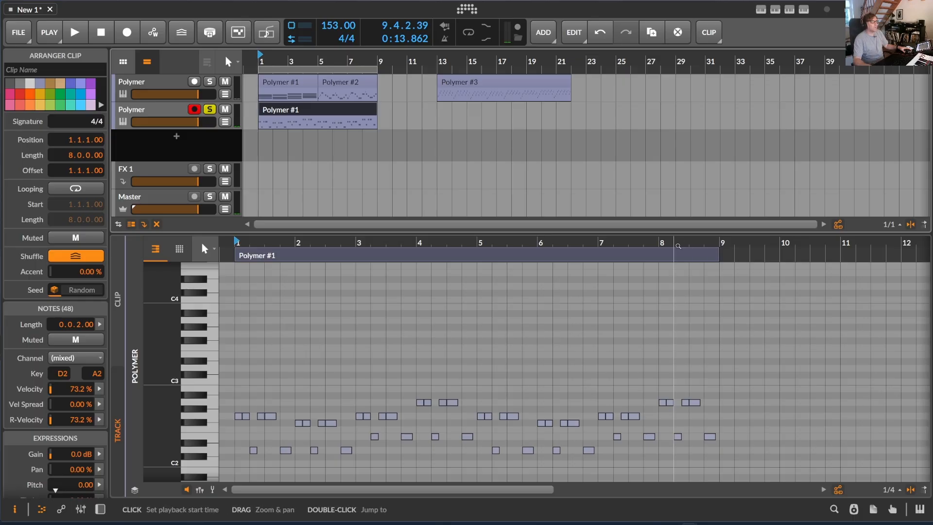
pyautogui.moveTo(644, 243)
pyautogui.mouseDown()
pyautogui.moveTo(802, 265)
pyautogui.moveTo(647, 234)
pyautogui.mouseUp()
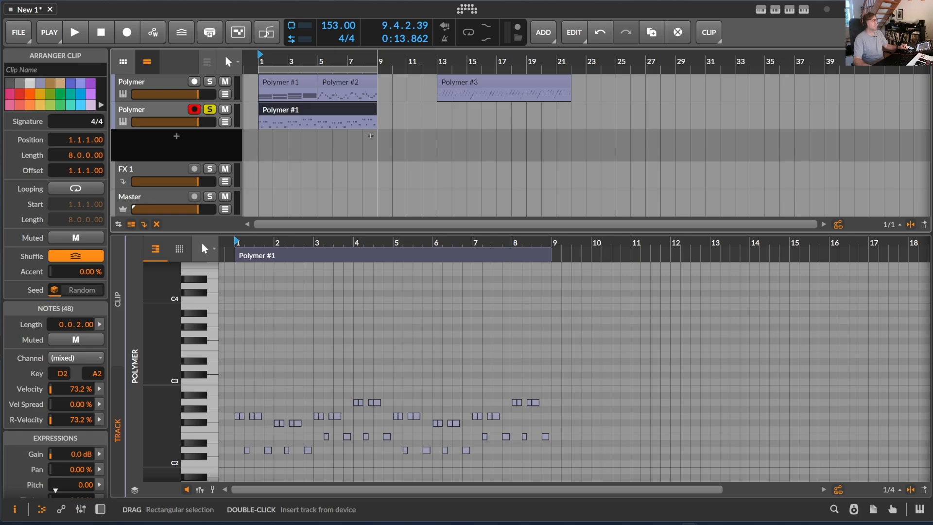
# Analyze the eight-bar bassline clip with MusicalContinuator and append a 64-beat continuation
pyautogui.click(804, 10)
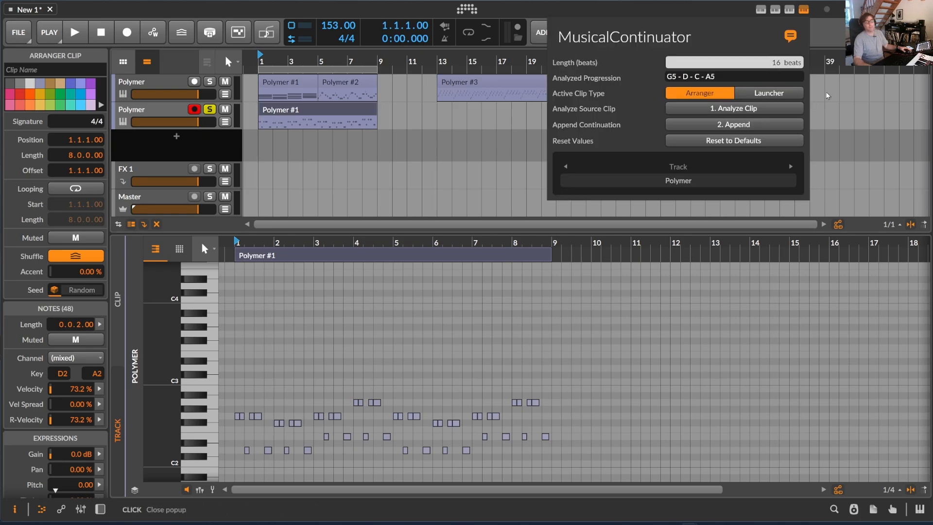
pyautogui.click(362, 96)
pyautogui.click(804, 9)
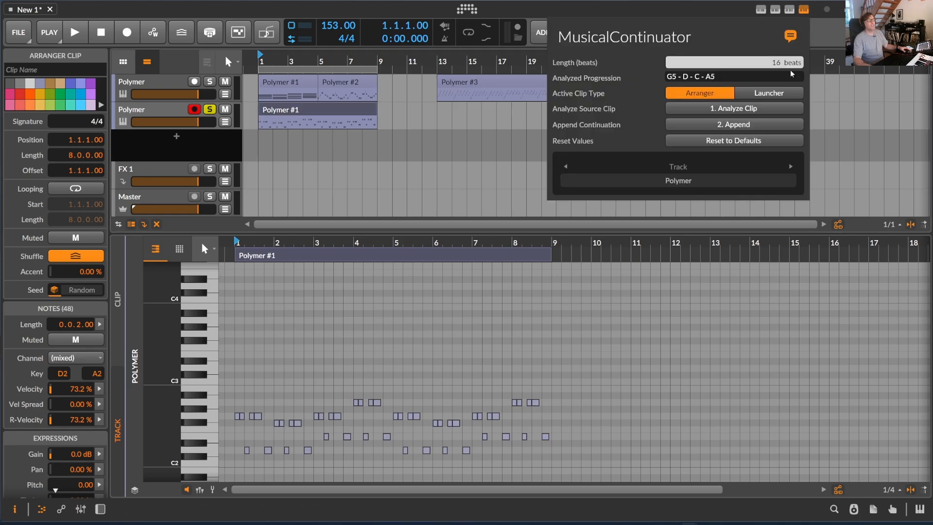
pyautogui.click(738, 111)
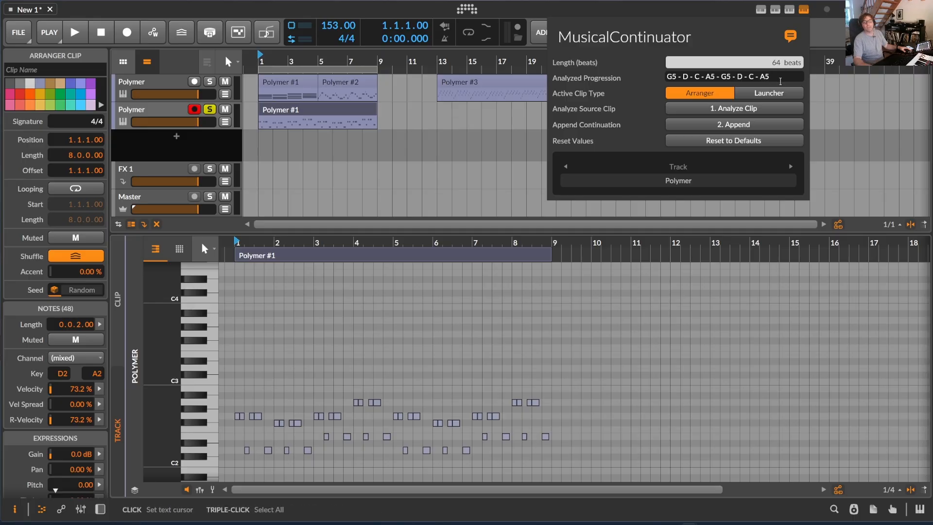
pyautogui.click(748, 125)
pyautogui.click(462, 63)
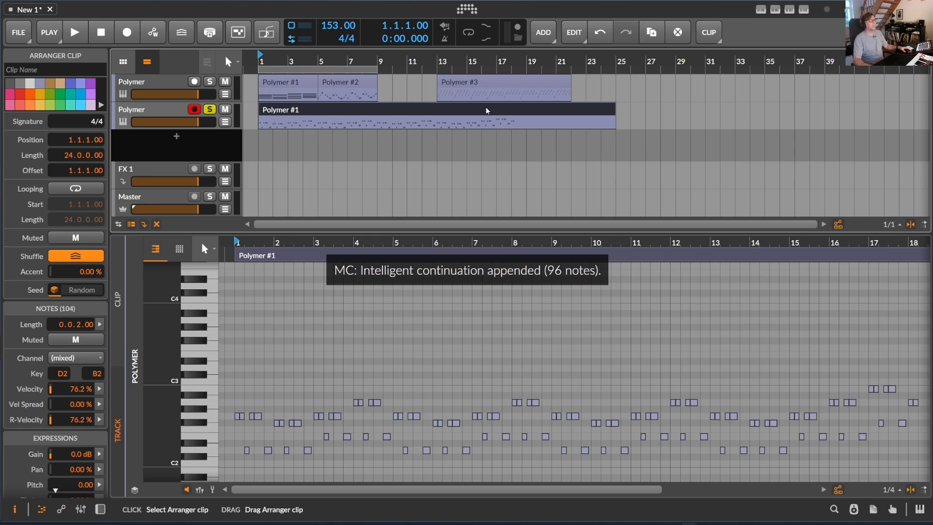
# Play through the extended 24-bar bassline, return to bar 1 and stop playback
pyautogui.moveTo(699, 243); pyautogui.dragTo(676, 262)
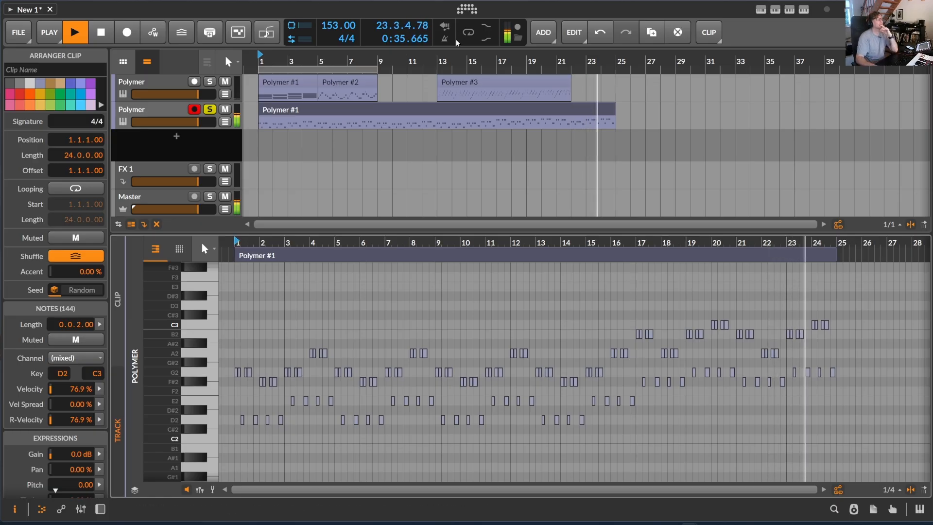
pyautogui.doubleClick(261, 59)
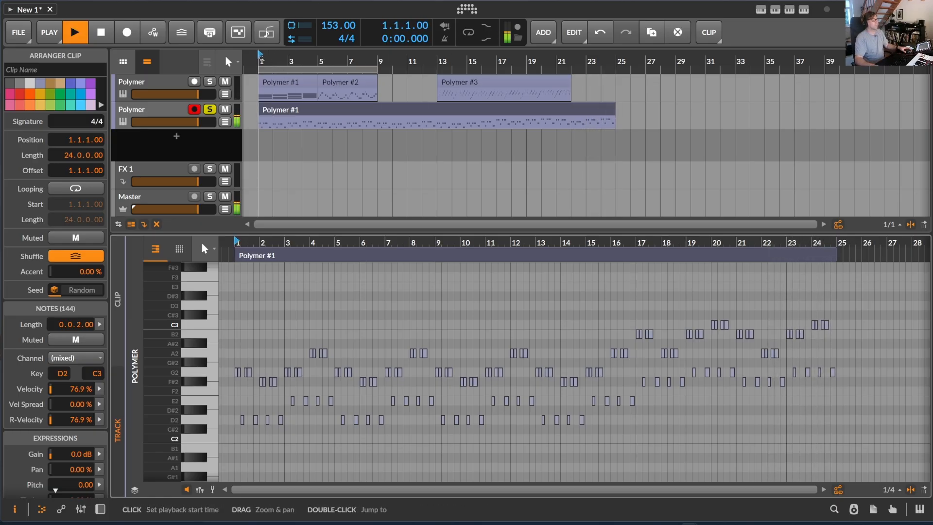
pyautogui.press('space')
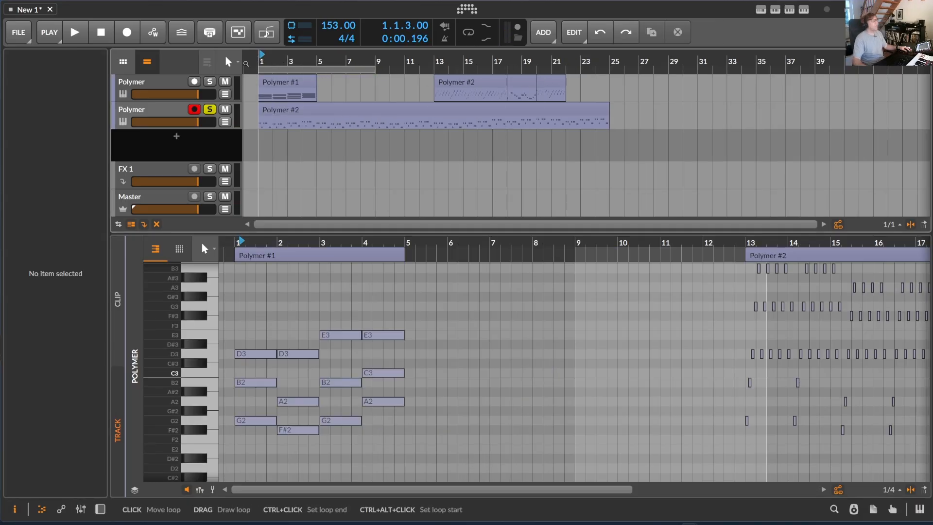
# Shorten the chord clip on the first Polymer track to two bars and return the playhead to bar 1
pyautogui.scroll(1, 438, 364)
pyautogui.click(313, 81)
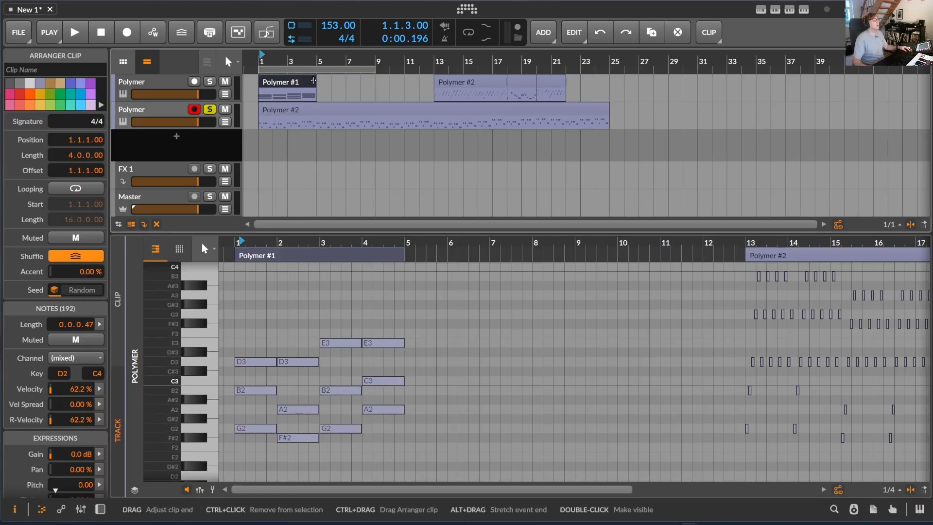
pyautogui.moveTo(314, 81); pyautogui.dragTo(289, 84)
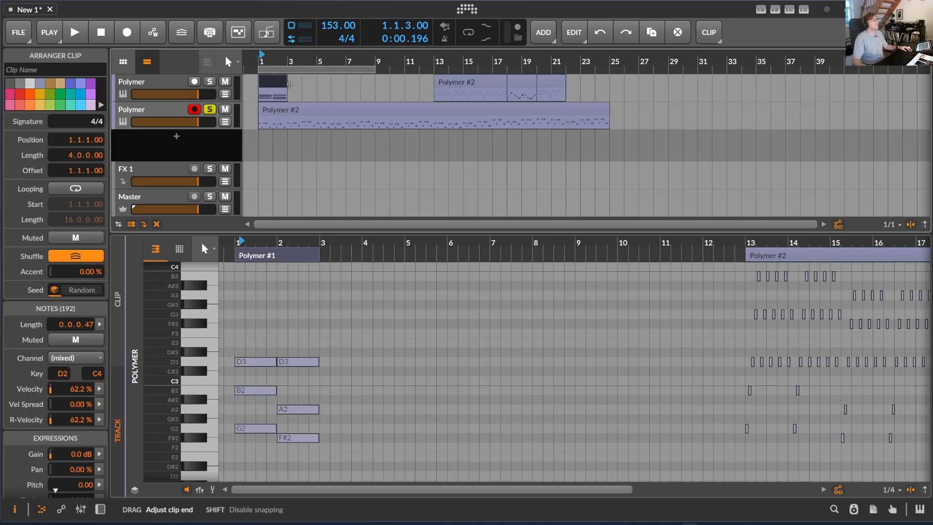
pyautogui.press('Home')
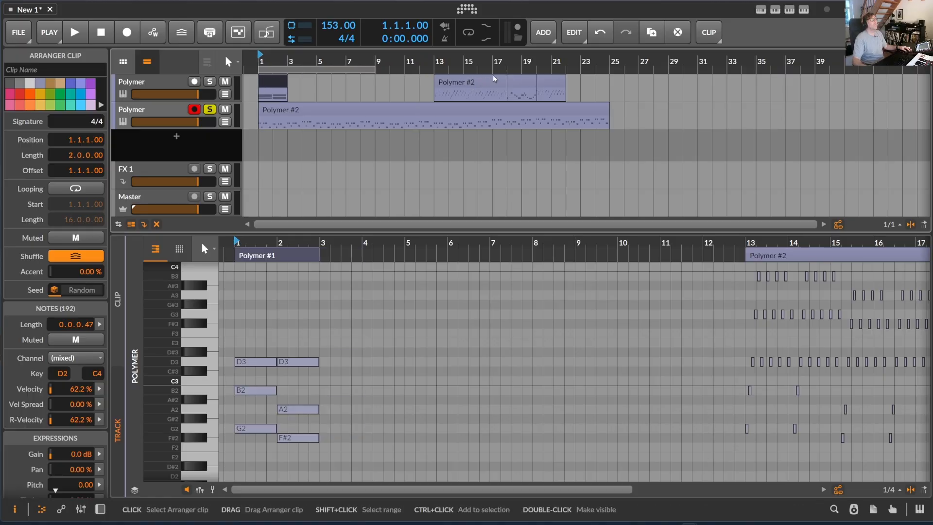
# Move the two-bar melody section at bar 18 to bar 3 and join it with the chords into one four-bar clip
pyautogui.click(432, 76)
pyautogui.moveTo(515, 80); pyautogui.dragTo(267, 87)
pyautogui.hotkey('ctrl', 'j')
# Delete the leftover arpeggio clips at bars 13 and 20 from the first Polymer track
pyautogui.click(461, 85)
pyautogui.press('Delete')
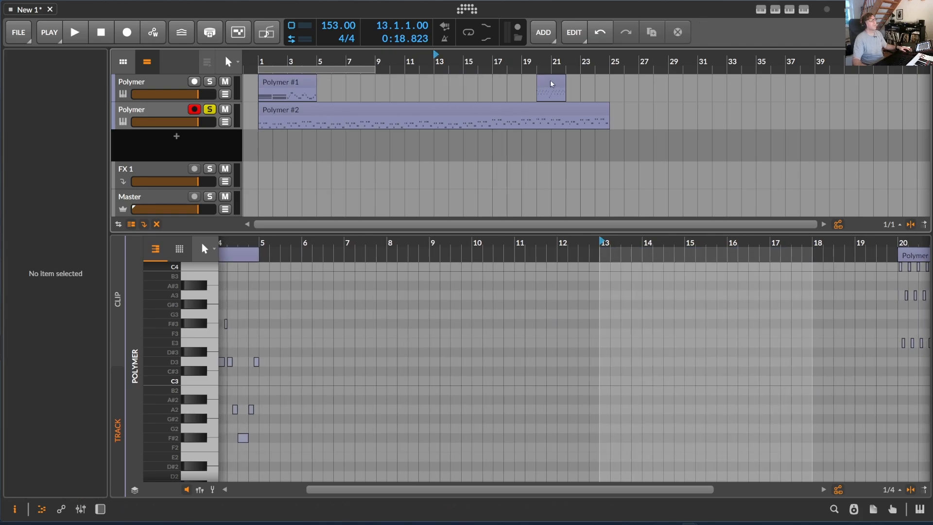
pyautogui.click(552, 84)
pyautogui.press('Delete')
# Move the joined chord-and-melody clip to bar 1 of the second Polymer track and delete the remaining bassline clip
pyautogui.click(259, 85)
pyautogui.moveTo(267, 85); pyautogui.dragTo(267, 113)
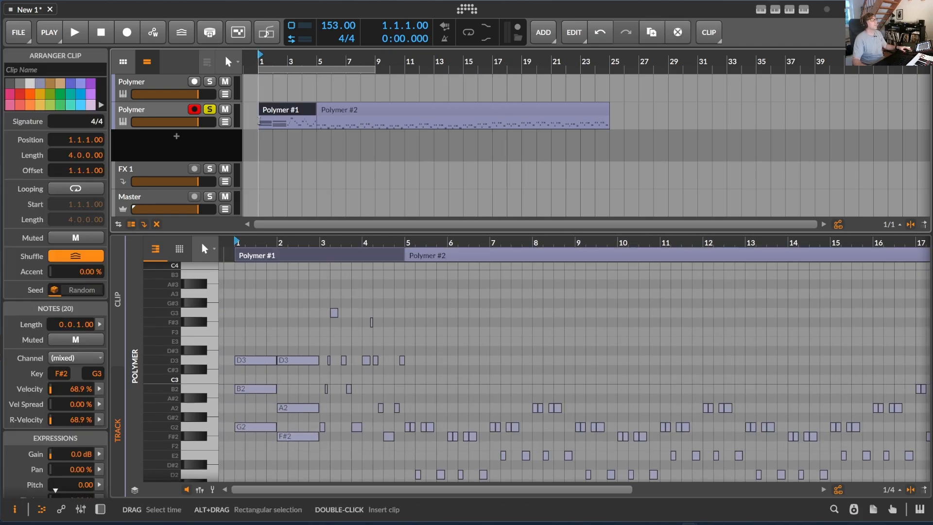
pyautogui.click(336, 112)
pyautogui.press('Delete')
# Analyze the joined chord-and-melody clip with MusicalContinuator and append a 16-beat continuation
pyautogui.click(291, 115)
pyautogui.click(805, 9)
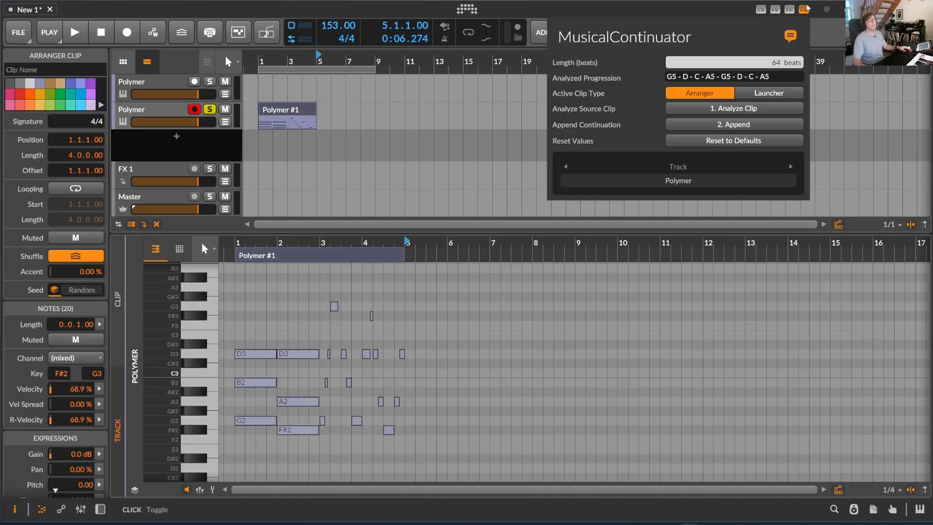
pyautogui.click(718, 108)
pyautogui.click(726, 127)
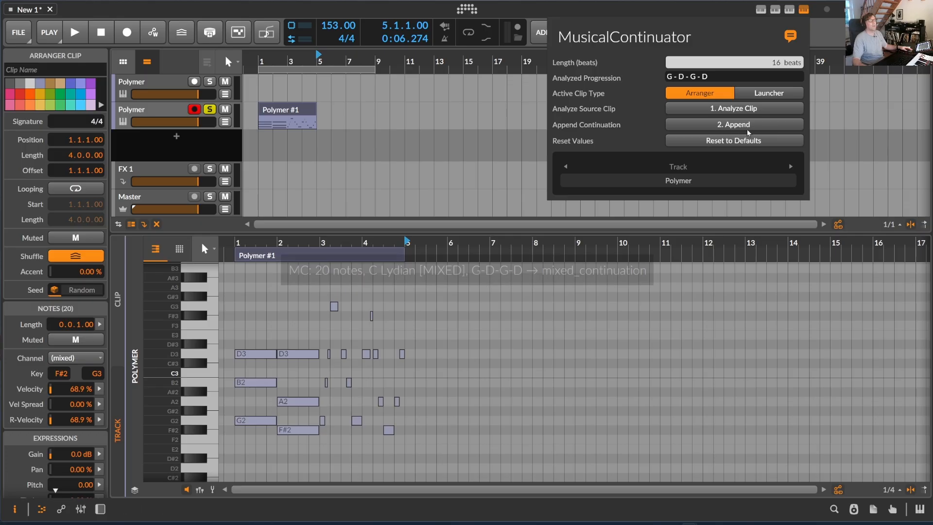
pyautogui.click(678, 125)
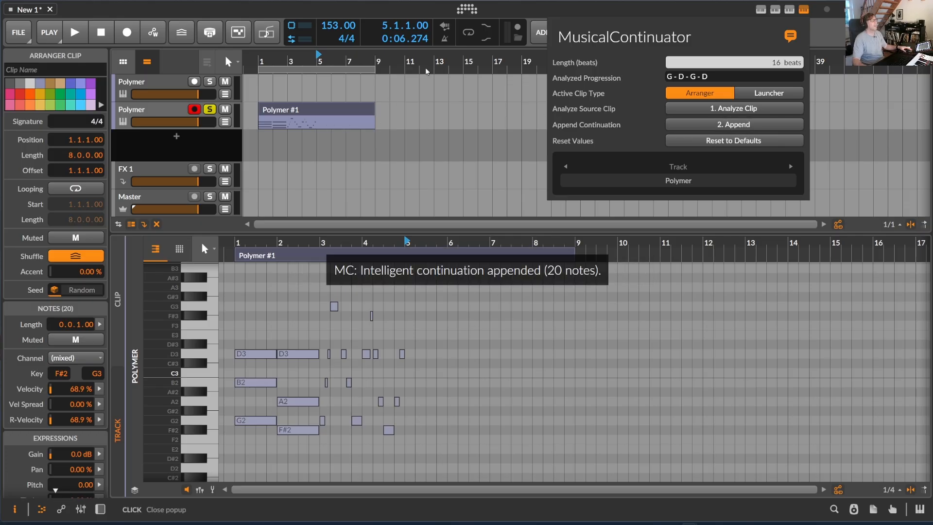
# Play the extended chord-and-melody clip from bar 1 to its end and stop playback
pyautogui.press('space')
pyautogui.press('space')
pyautogui.press('Home')
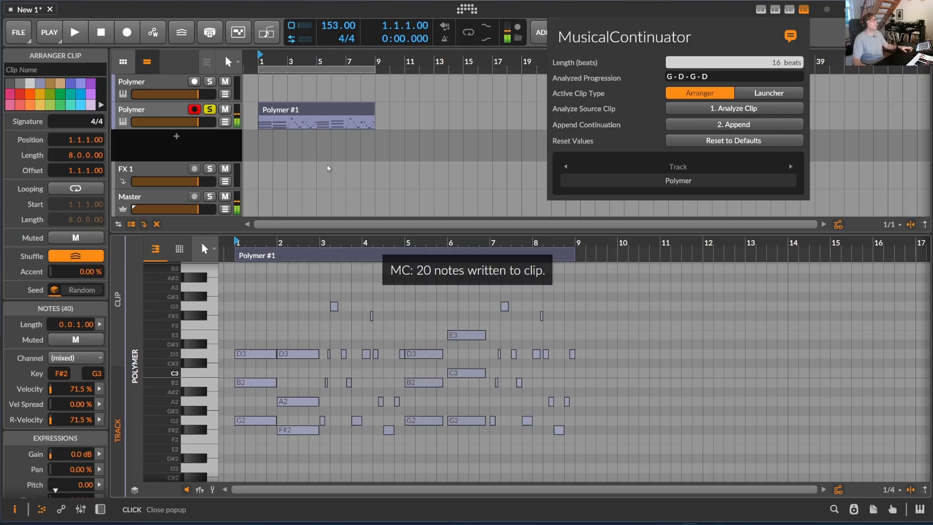
pyautogui.press('space')
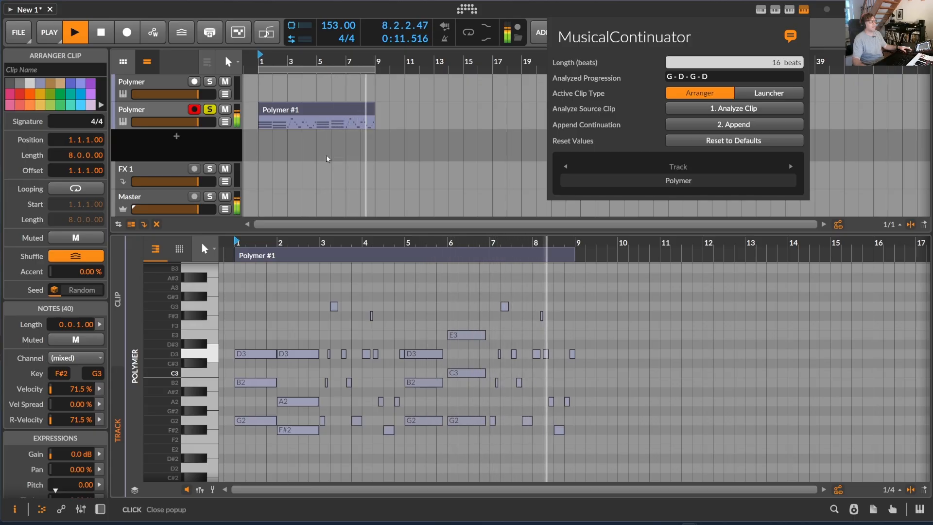
pyautogui.press('space')
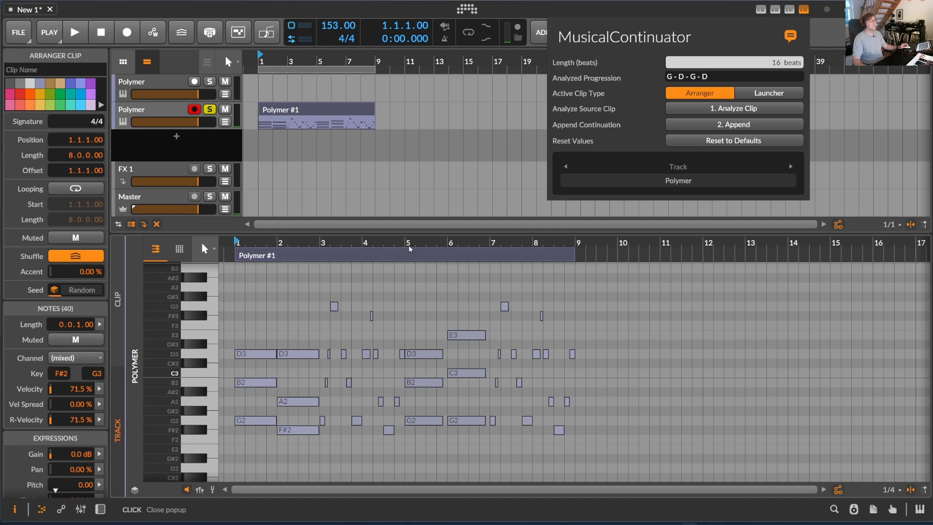